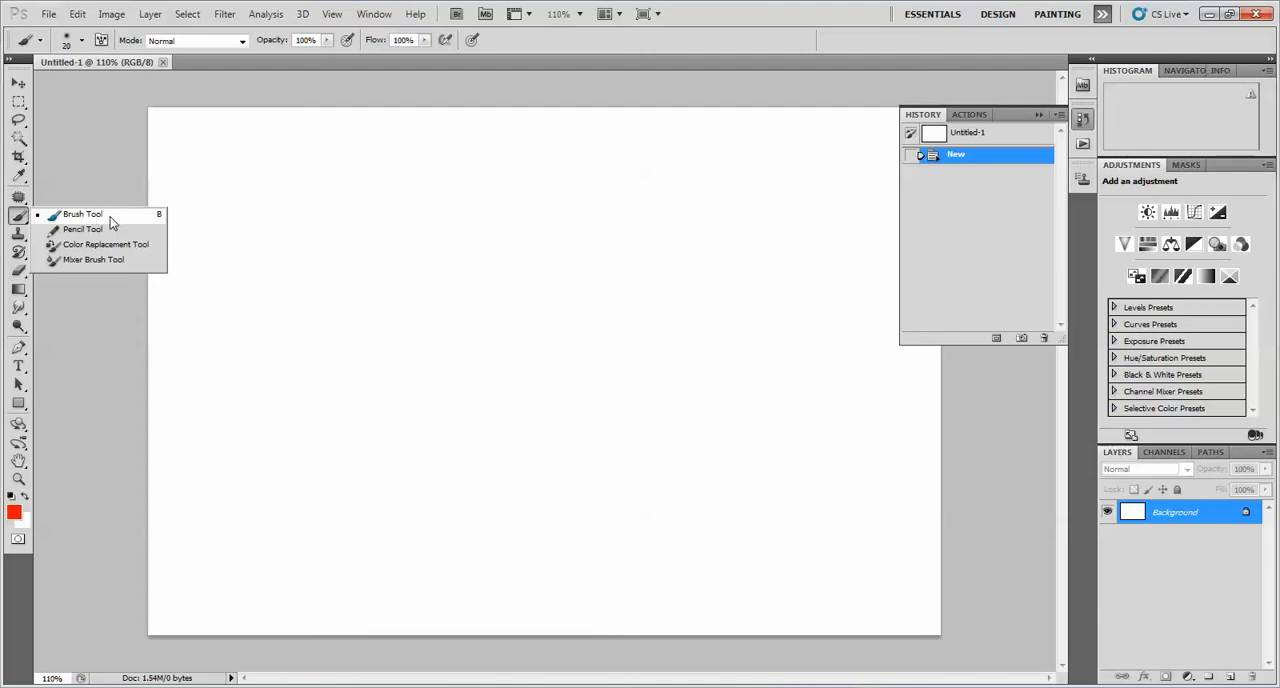
Activate the Brush tool and append the diamonds_by_antiseptisch set to the current brushes
click(110, 217)
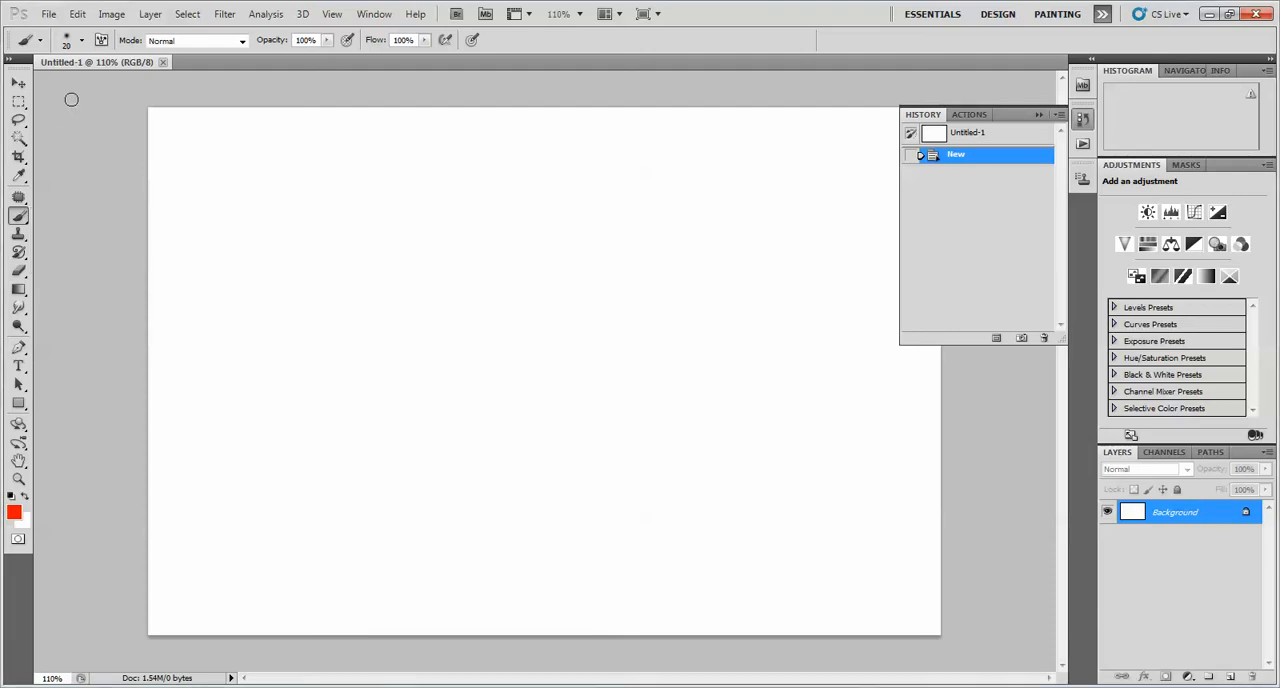
click(67, 42)
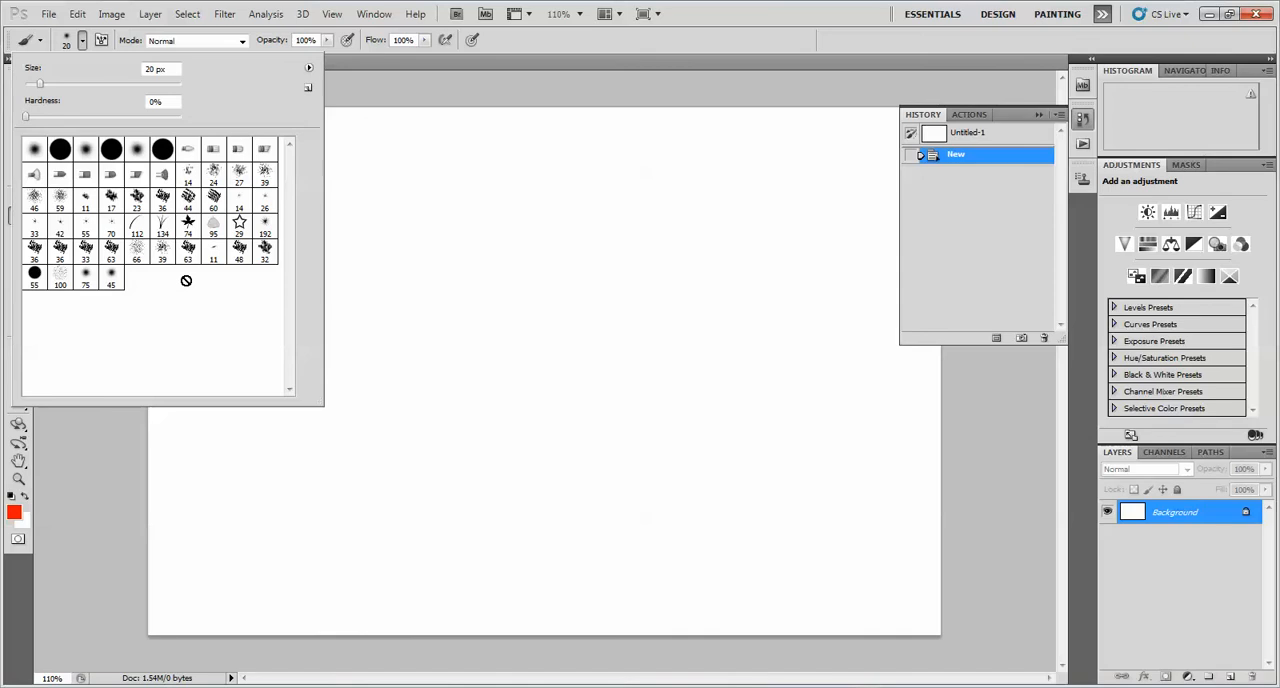
click(309, 68)
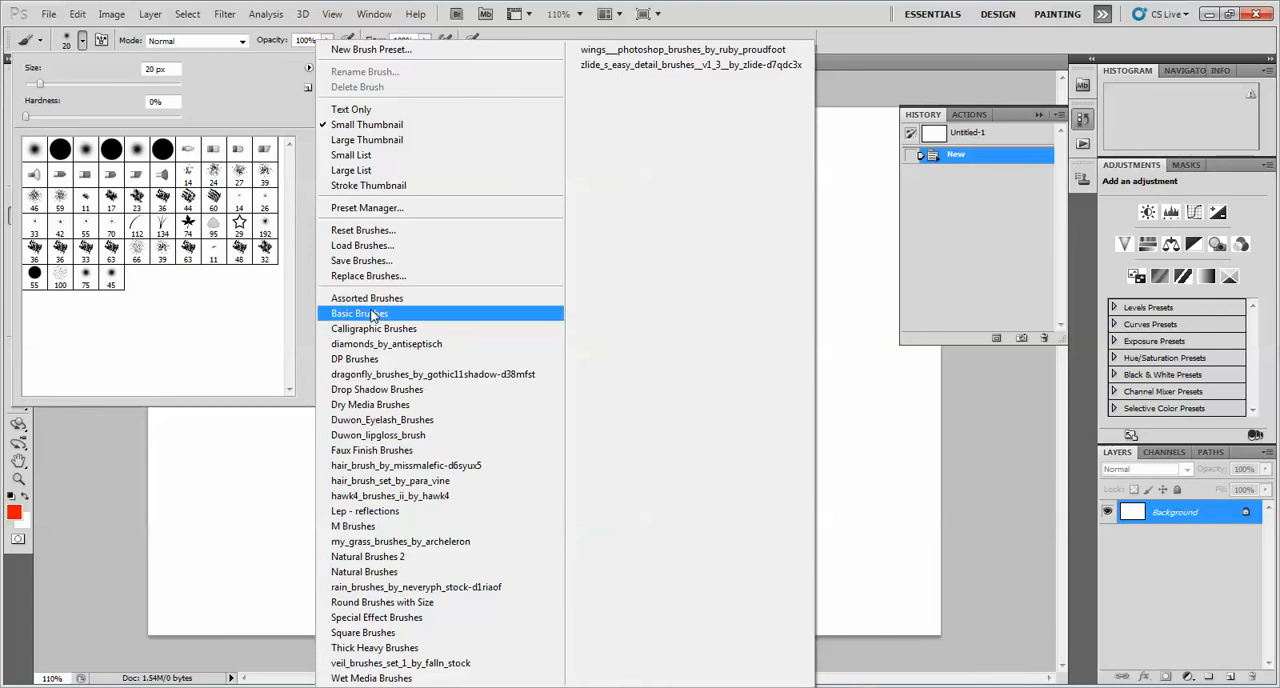
click(372, 344)
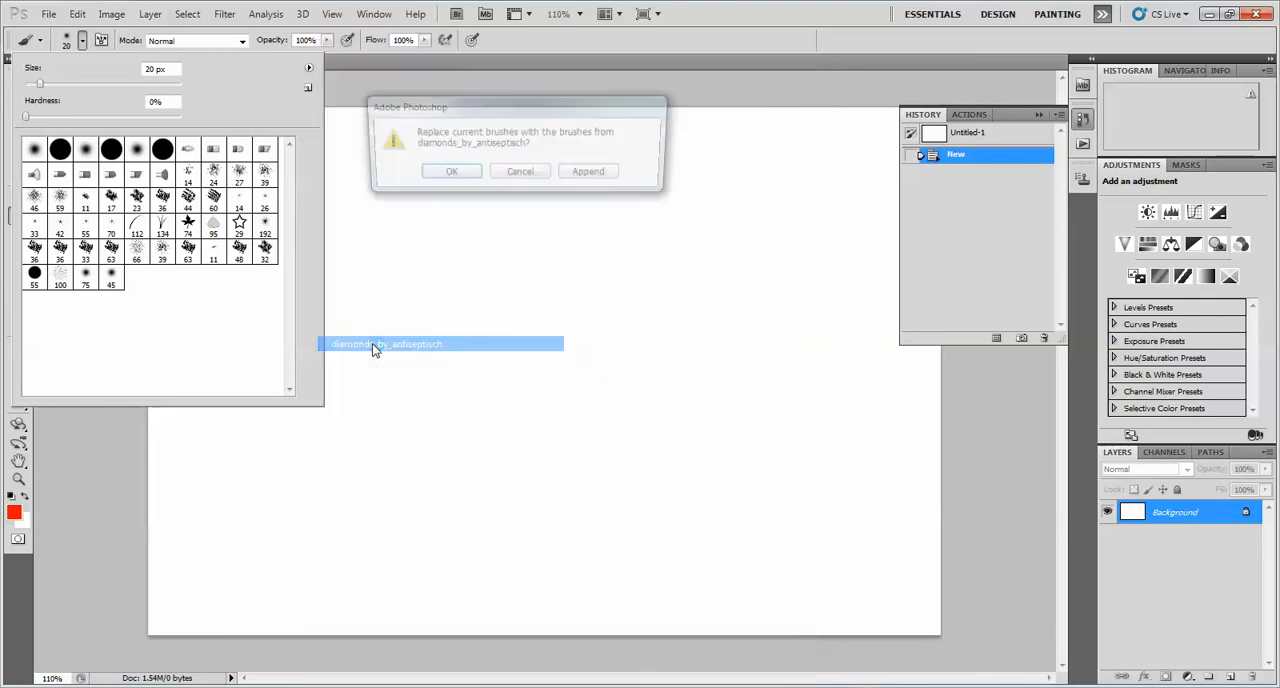
click(591, 176)
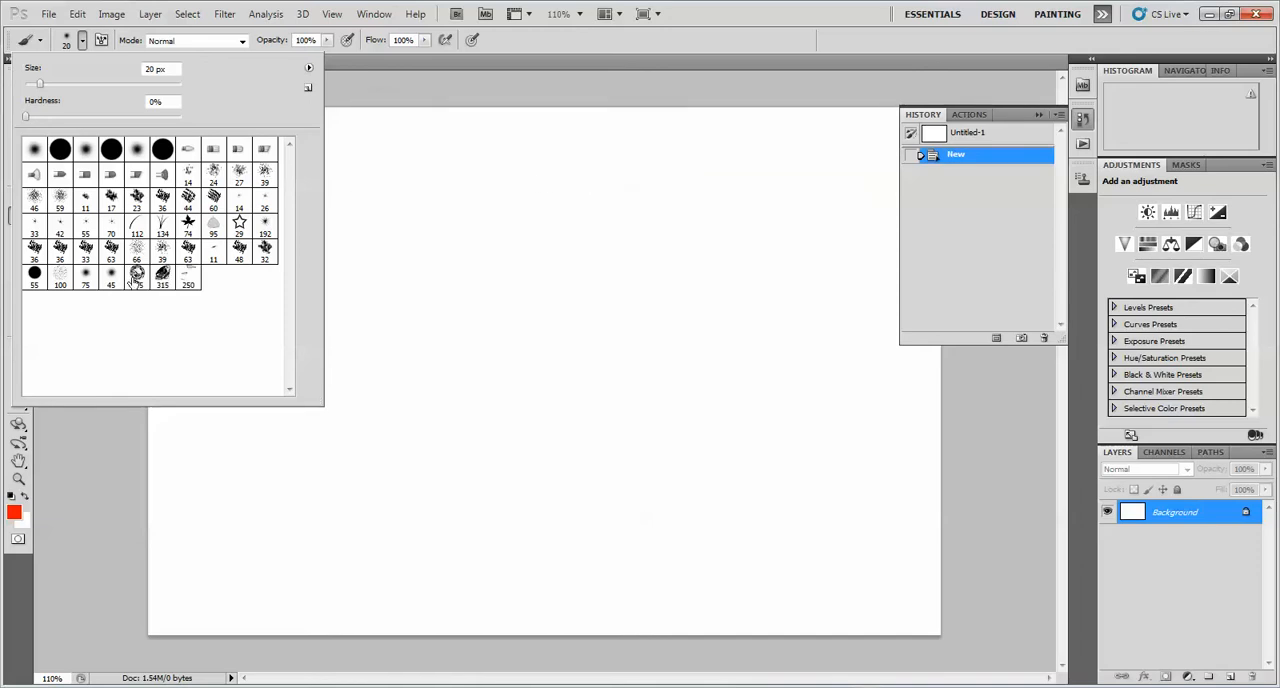
Choose the 74 px maple leaf brush and paint a band of red leaves from the canvas's lower left up to its centre
click(187, 225)
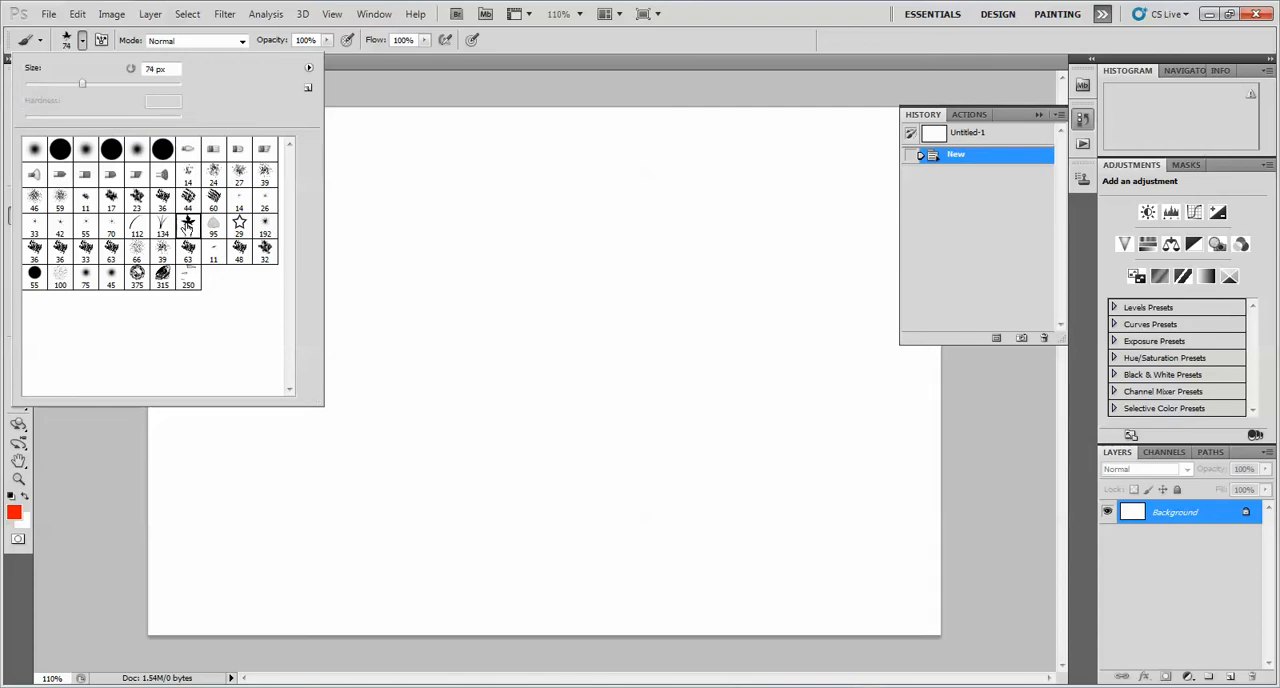
click(325, 44)
click(325, 44)
click(325, 44)
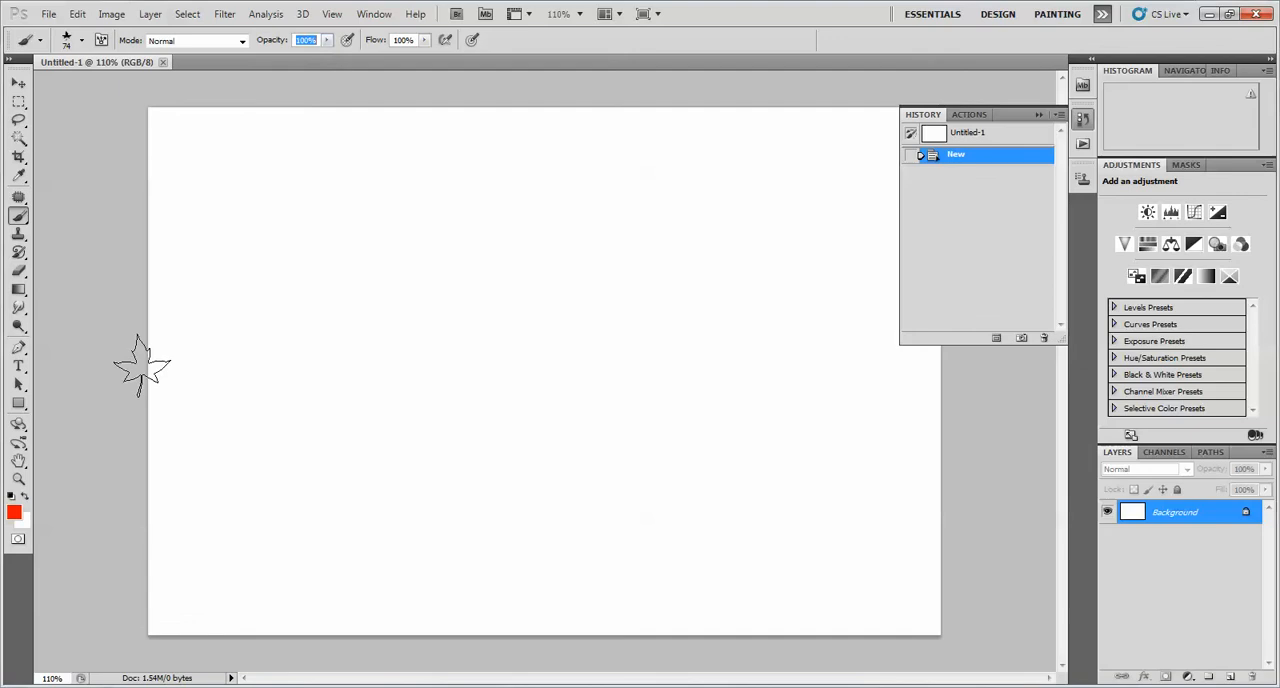
click(325, 42)
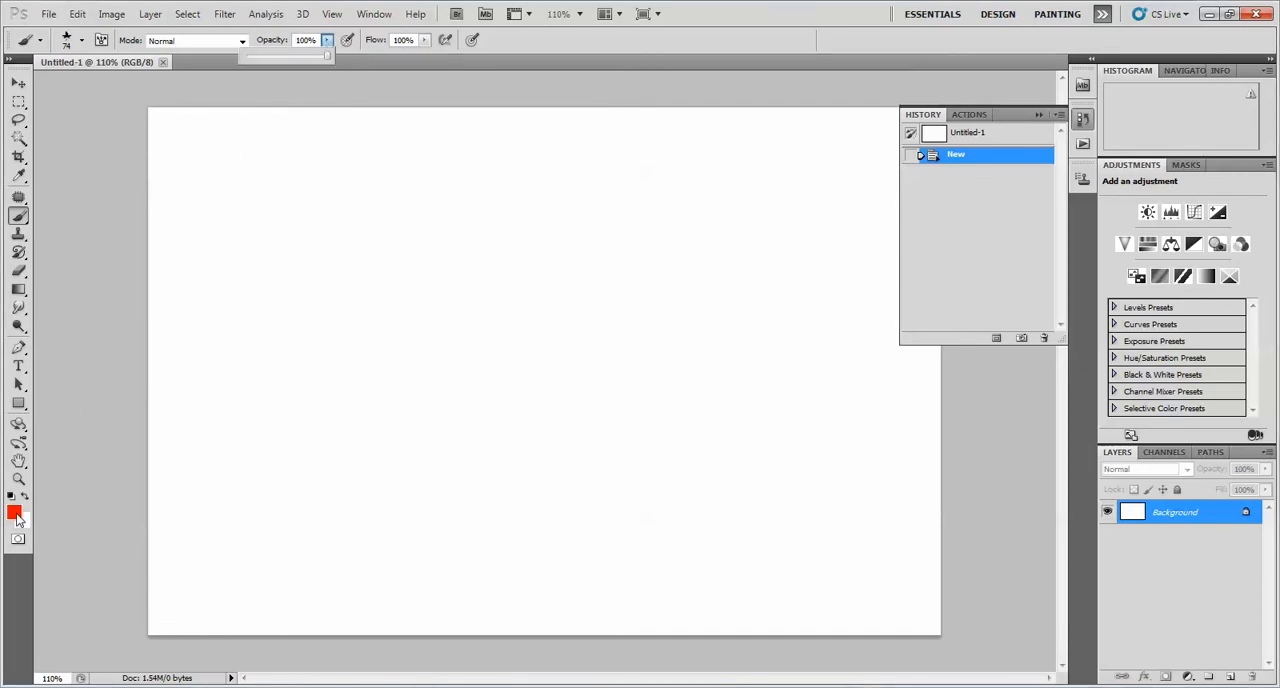
mouse_move(149, 500)
mouse_down()
mouse_move(528, 291)
mouse_move(590, 300)
mouse_up()
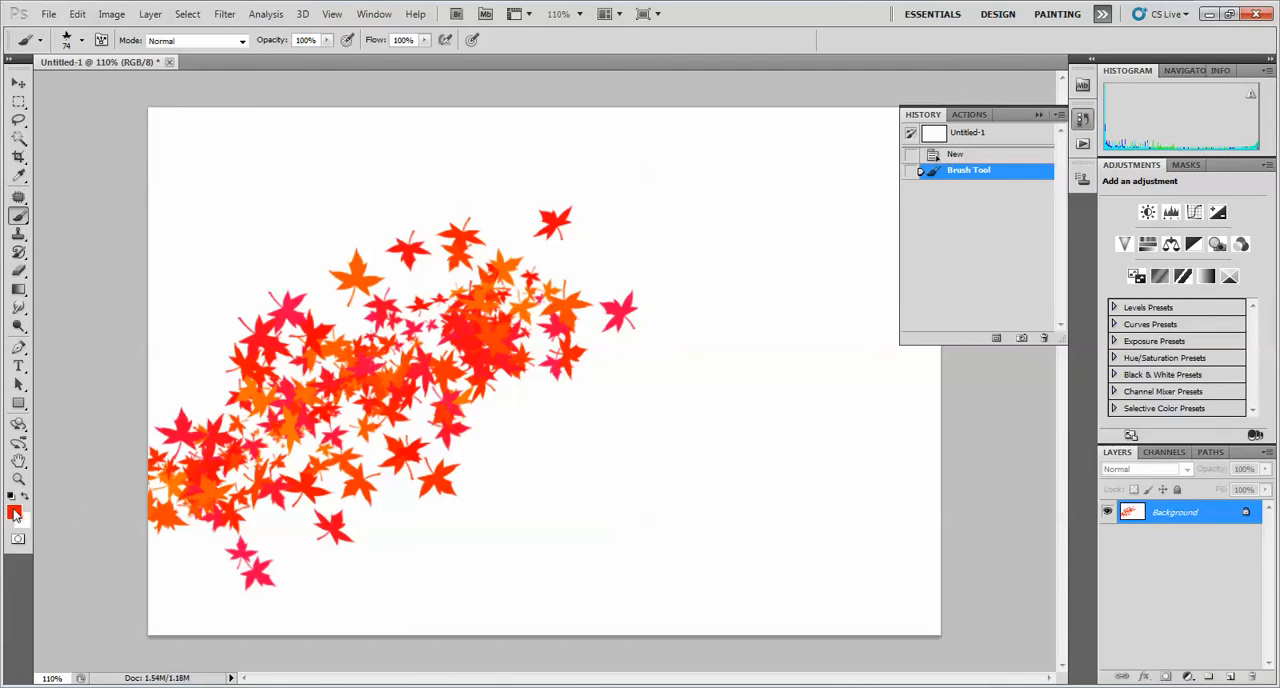
Set the foreground colour to bright green and paint a diagonal band of green leaves beside the red ones
click(14, 513)
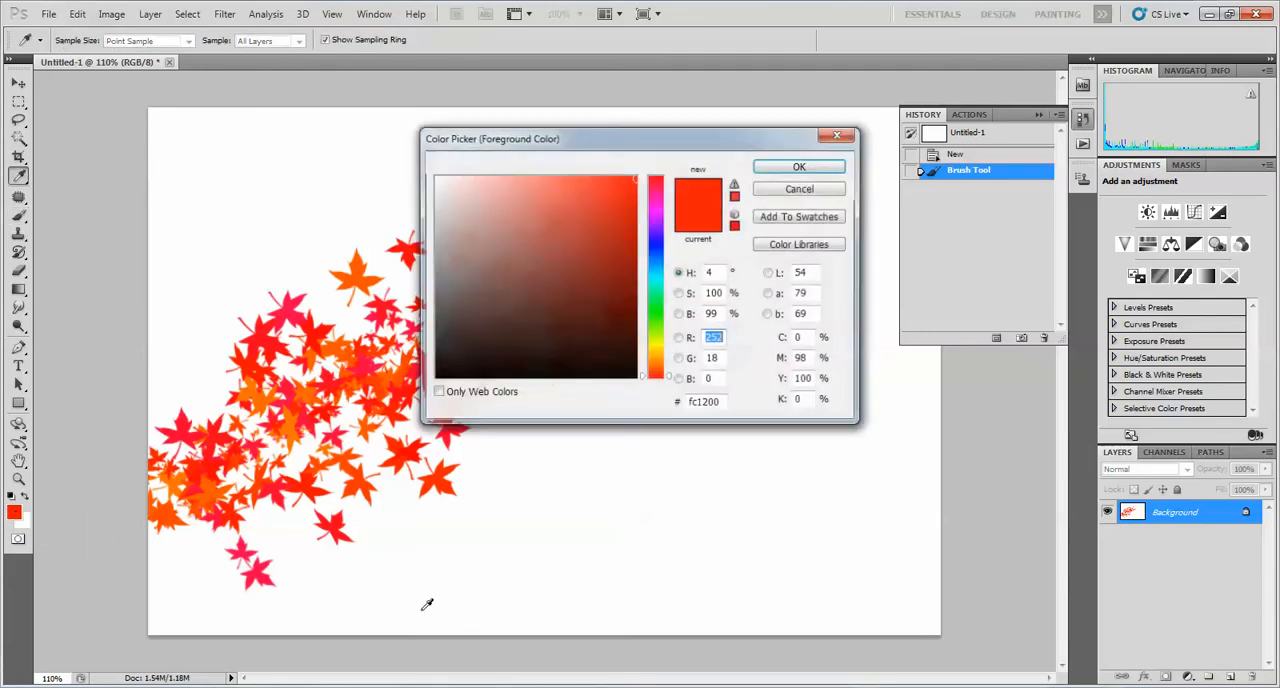
click(660, 312)
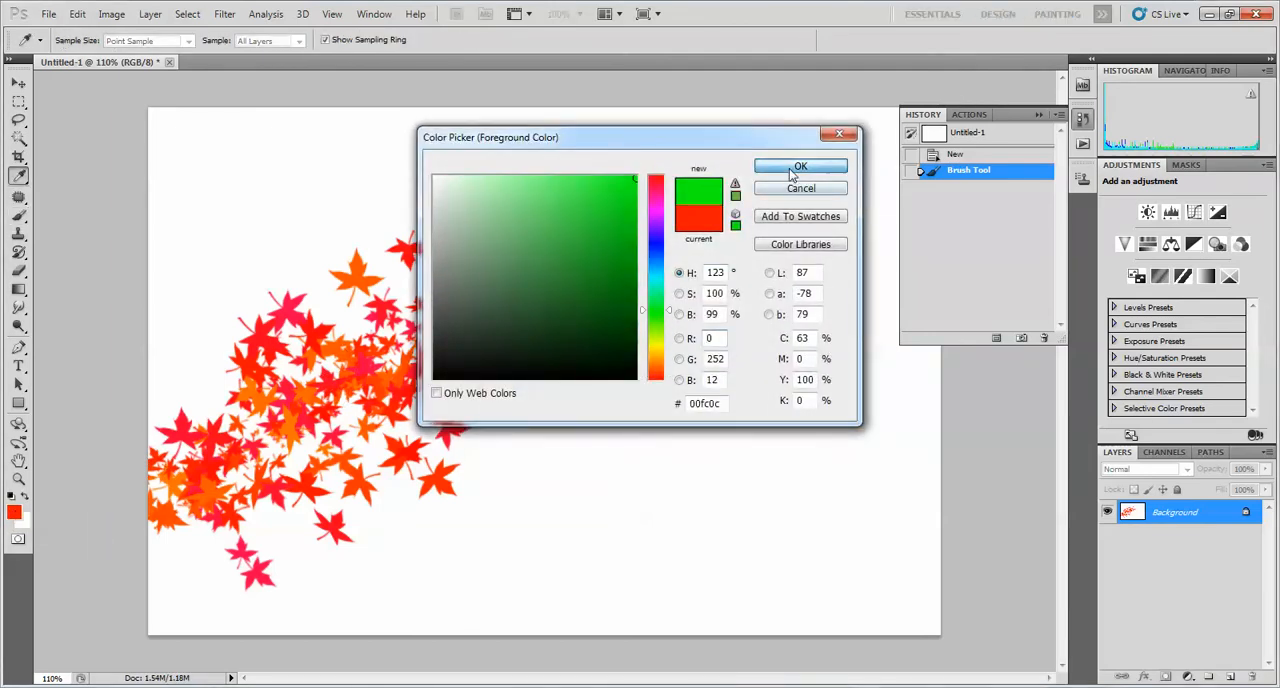
click(800, 166)
mouse_move(520, 520)
mouse_down()
mouse_move(543, 480)
mouse_move(730, 295)
mouse_up()
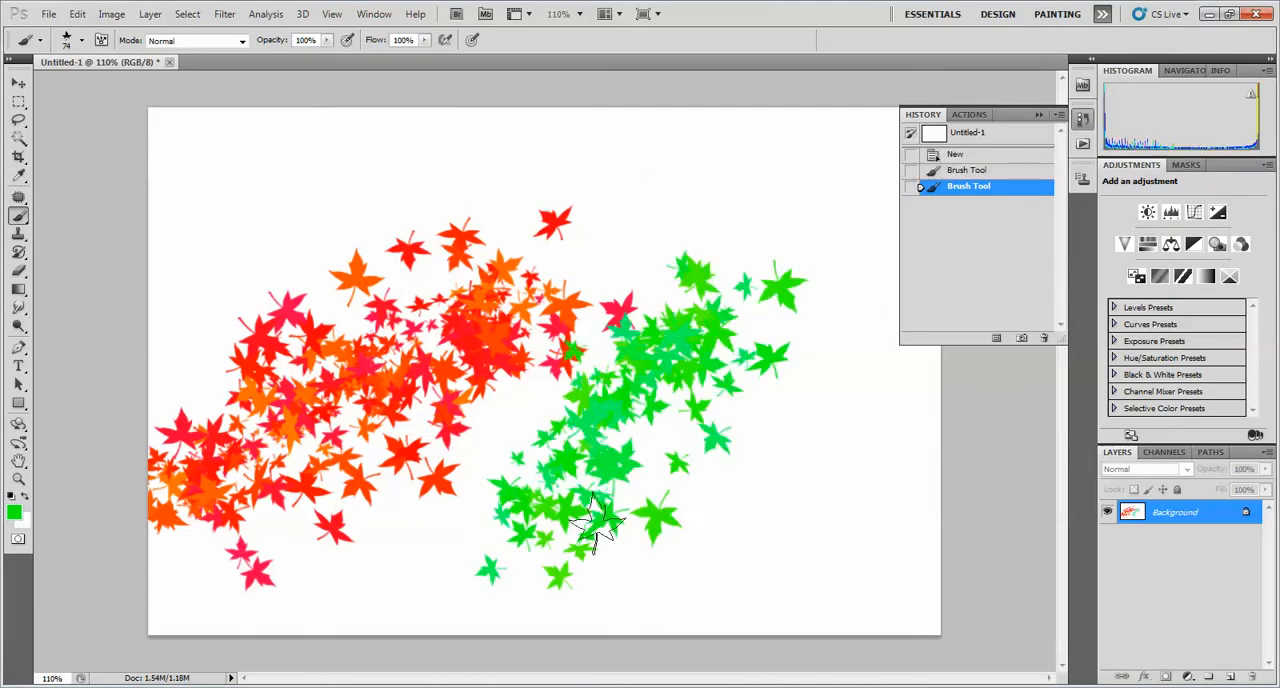
Lower the brush opacity to 28% and flow to 26%, and paint faint green leaves along the canvas's upper and right areas
click(326, 40)
drag(326, 57, 270, 58)
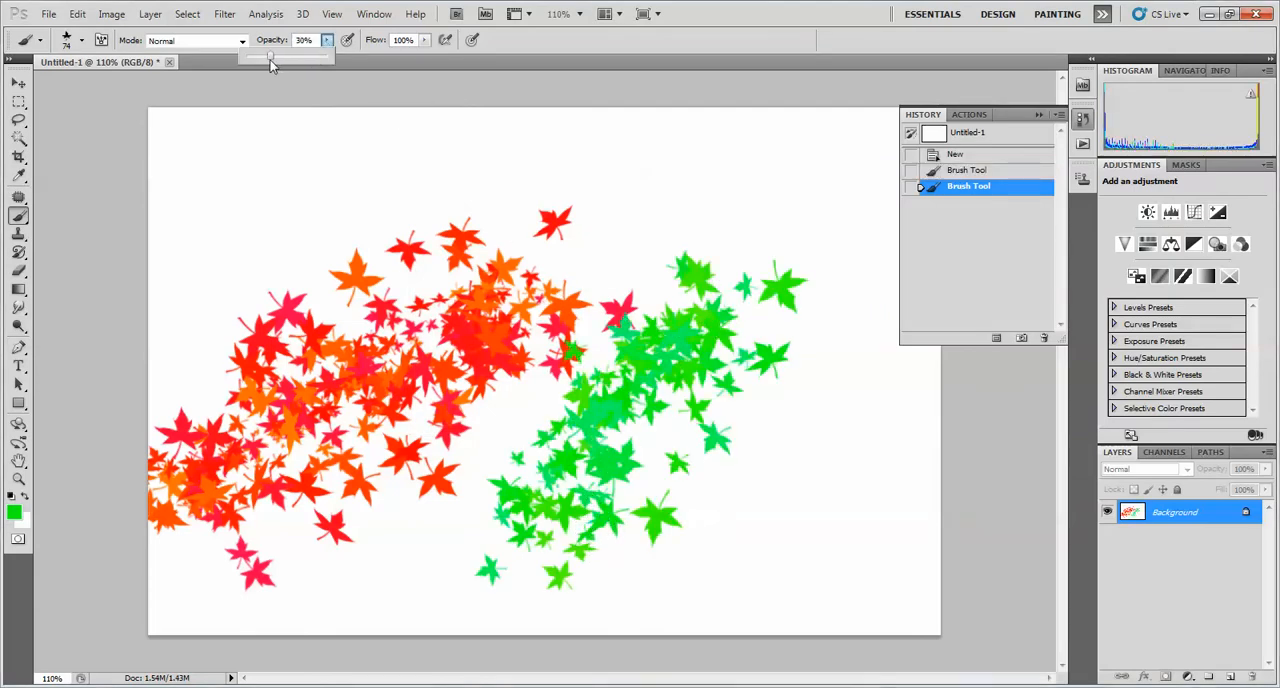
click(424, 40)
drag(424, 57, 364, 57)
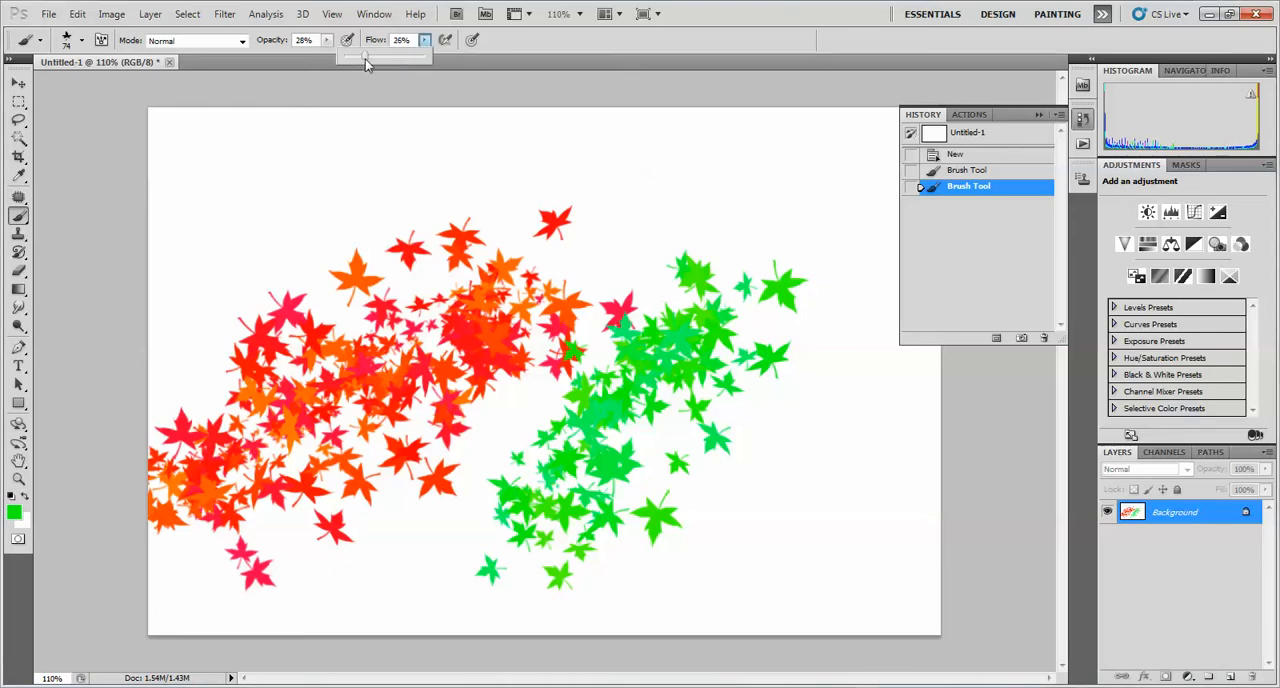
mouse_move(210, 187)
mouse_down()
mouse_move(442, 166)
mouse_move(630, 190)
mouse_up()
drag(223, 251, 620, 195)
mouse_move(517, 203)
mouse_down()
mouse_move(731, 163)
mouse_move(803, 389)
mouse_move(800, 452)
mouse_up()
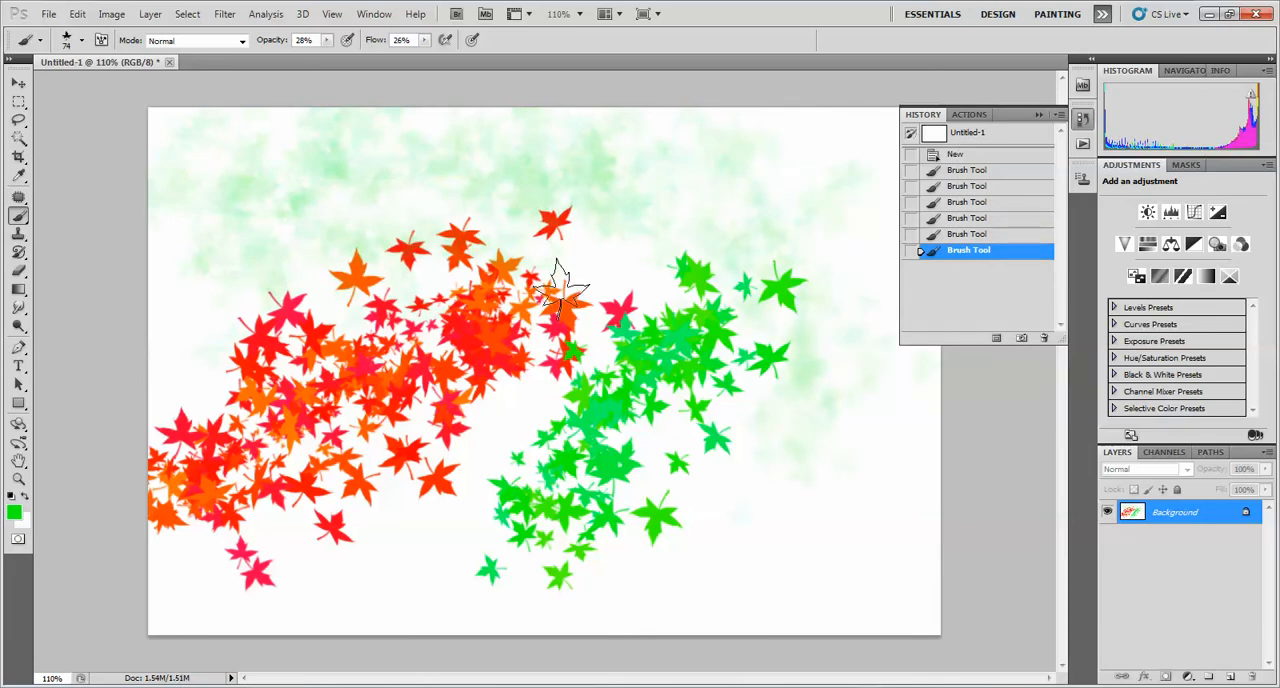
Undo all the brush strokes back to the blank canvas and reset the brush opacity and flow to 100%
key(ctrl+alt+z)
key(ctrl+alt+z)
key(ctrl+alt+z)
key(ctrl+alt+z)
key(ctrl+alt+z)
key(ctrl+alt+z)
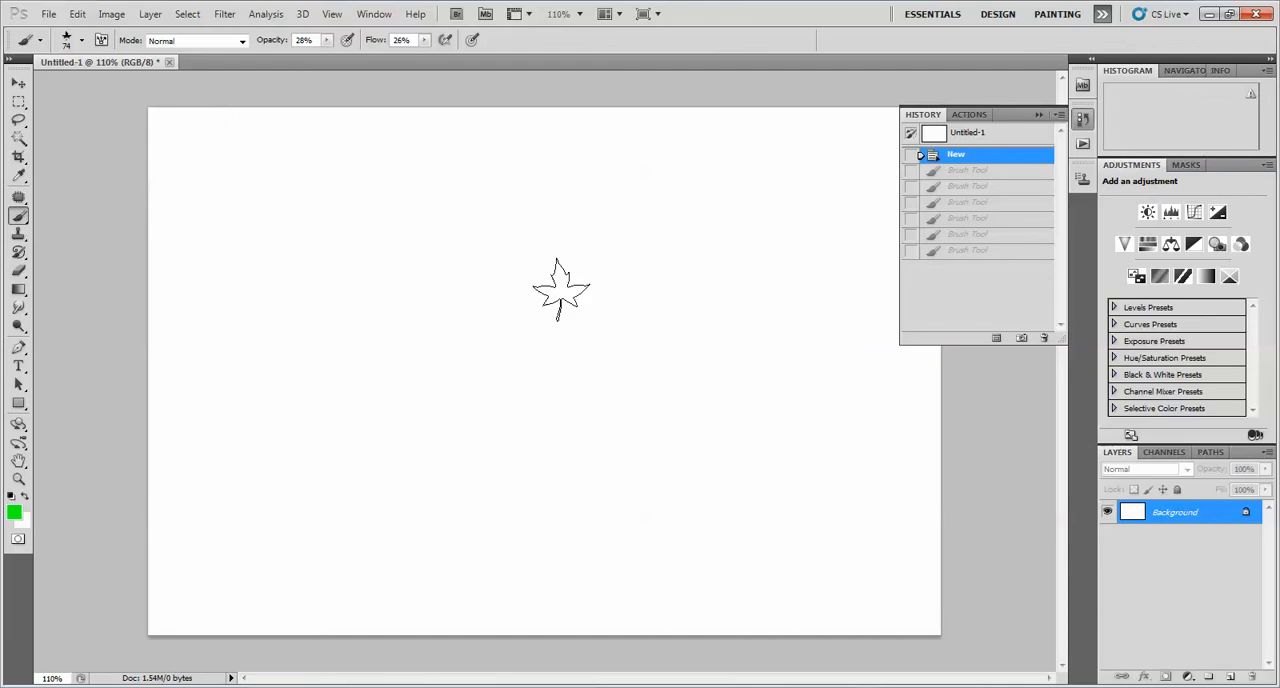
drag(327, 40, 420, 50)
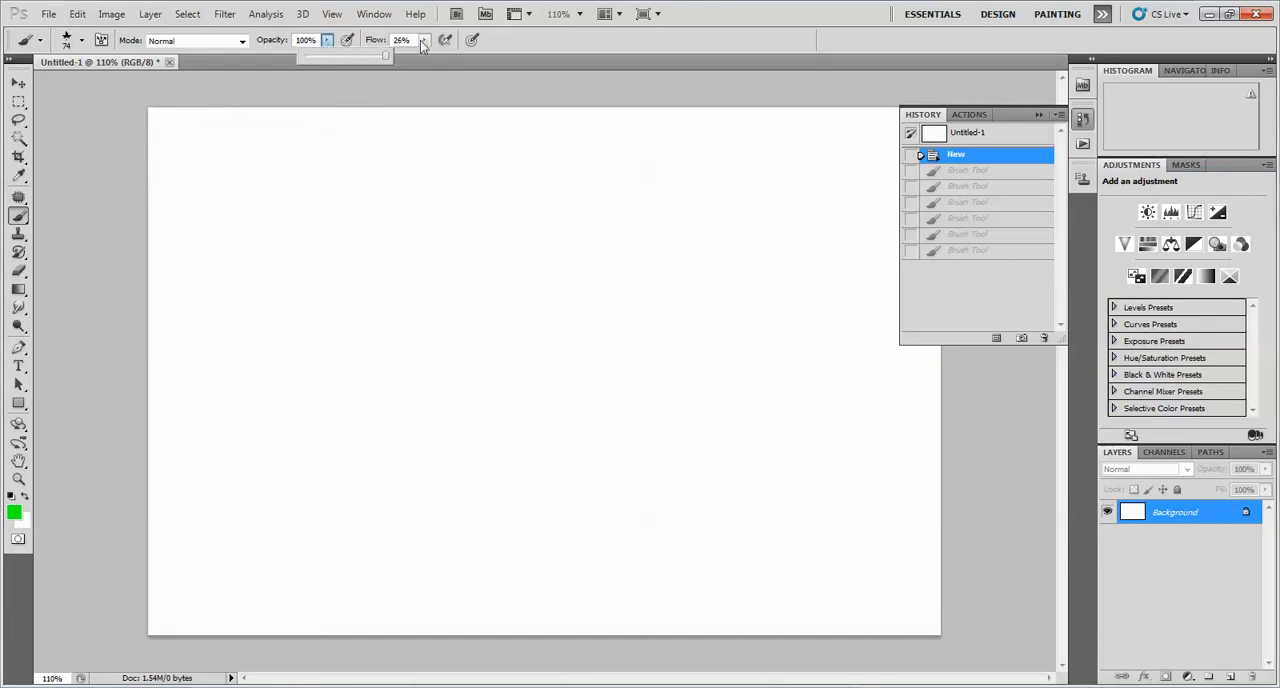
click(424, 41)
Stamp individual green maple leaves scattered across the middle, upper and right parts of the canvas
click(360, 380)
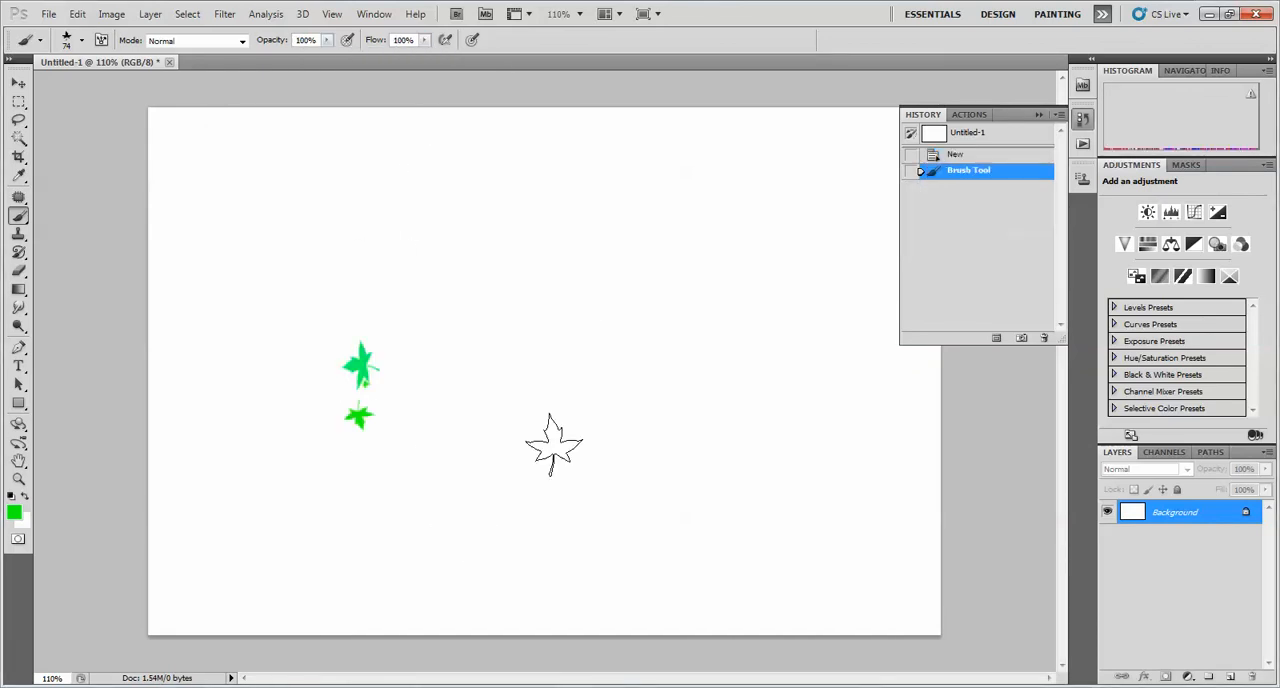
click(550, 327)
click(460, 438)
click(586, 294)
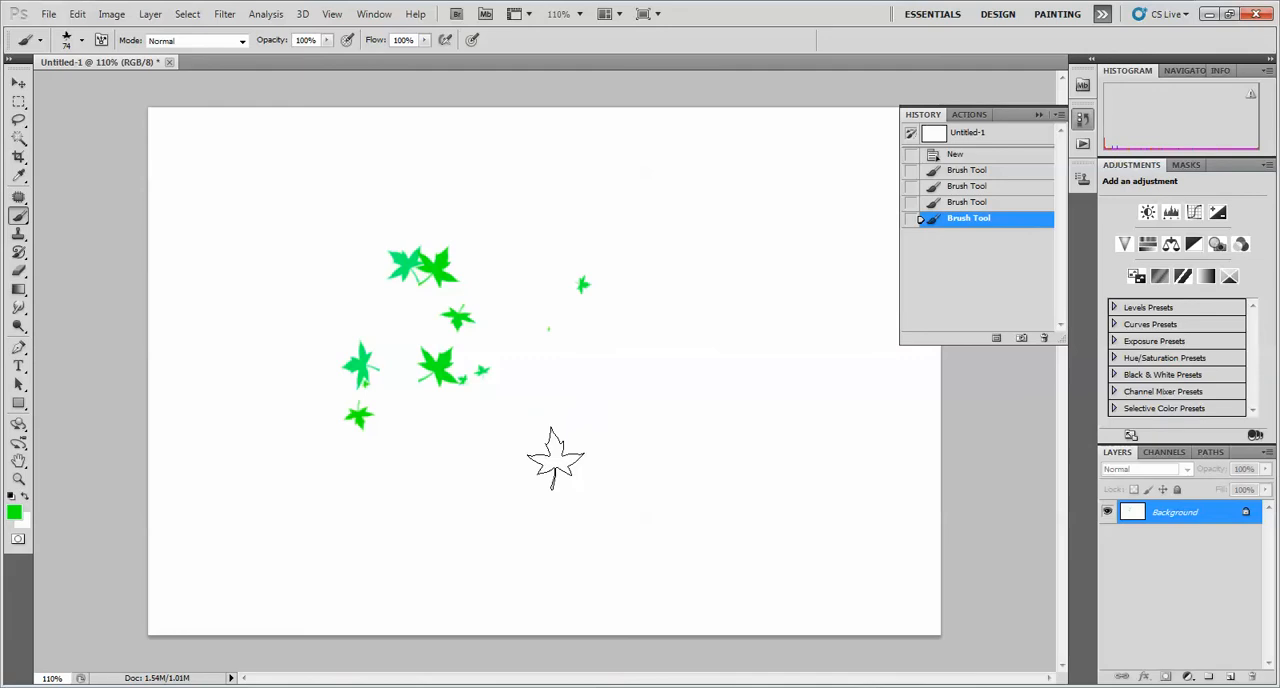
click(553, 455)
click(631, 257)
click(548, 222)
click(677, 192)
click(737, 349)
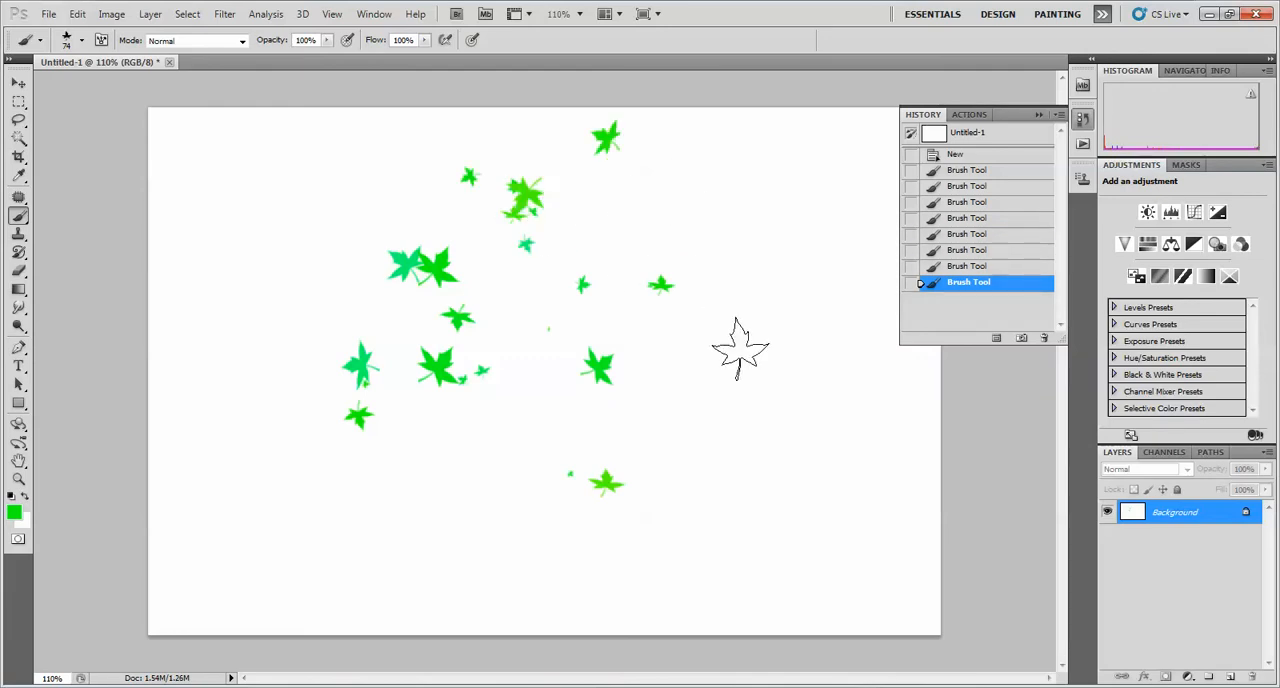
click(808, 430)
click(732, 262)
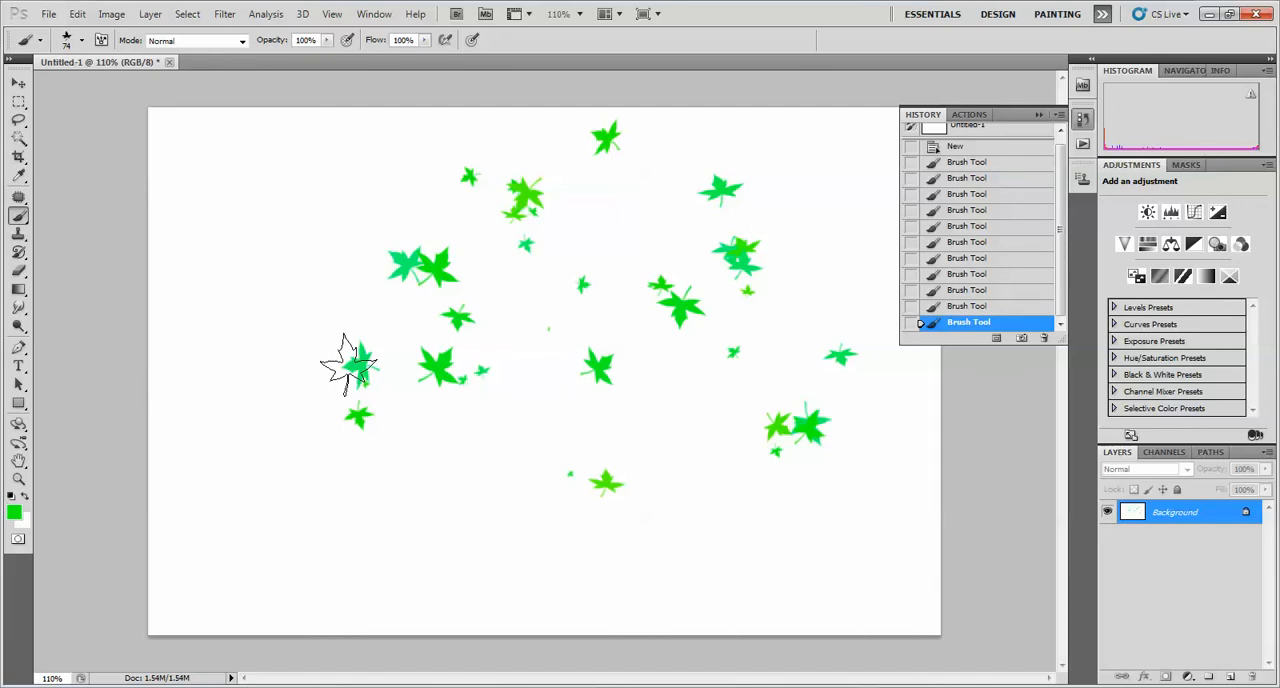
Display the detailed brush settings and choose the 134 px grass brush
click(101, 40)
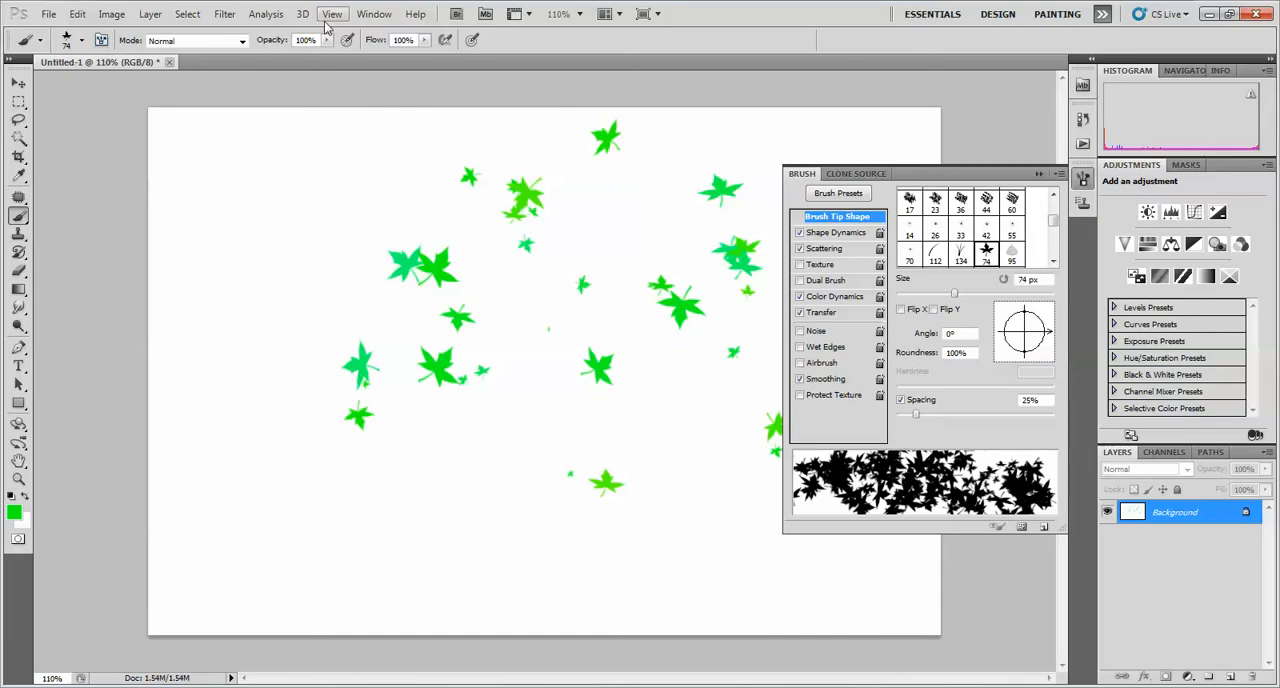
click(374, 14)
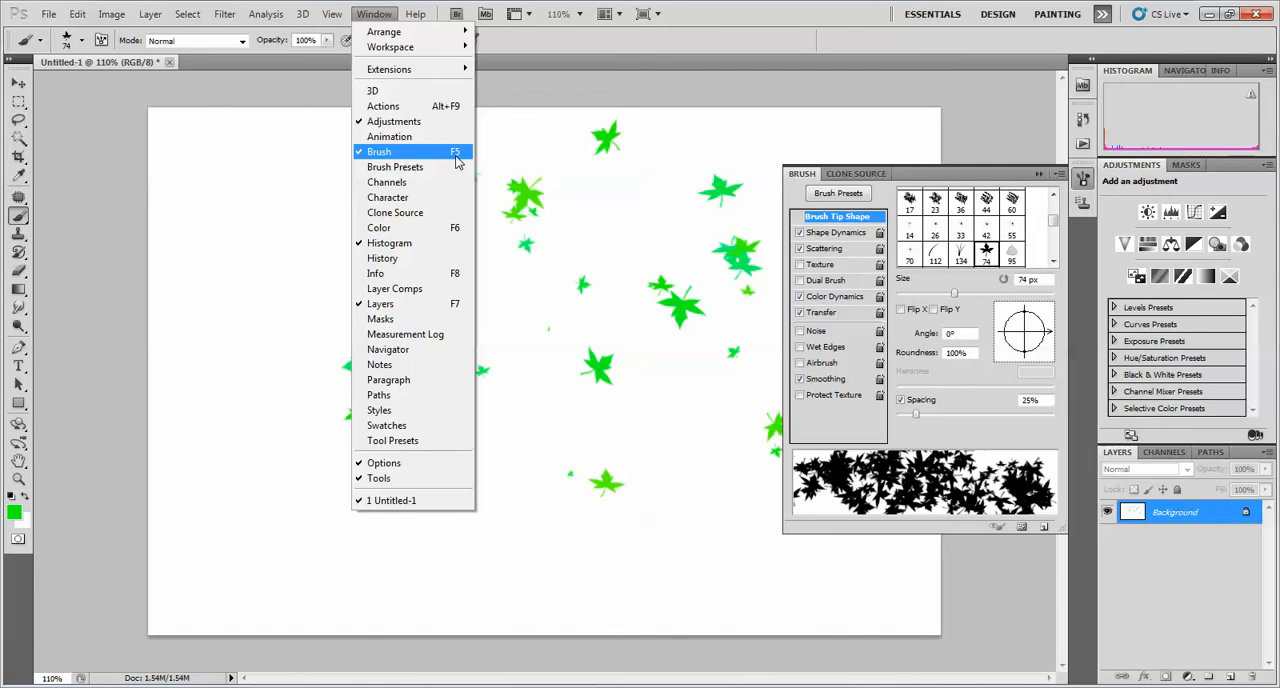
click(62, 46)
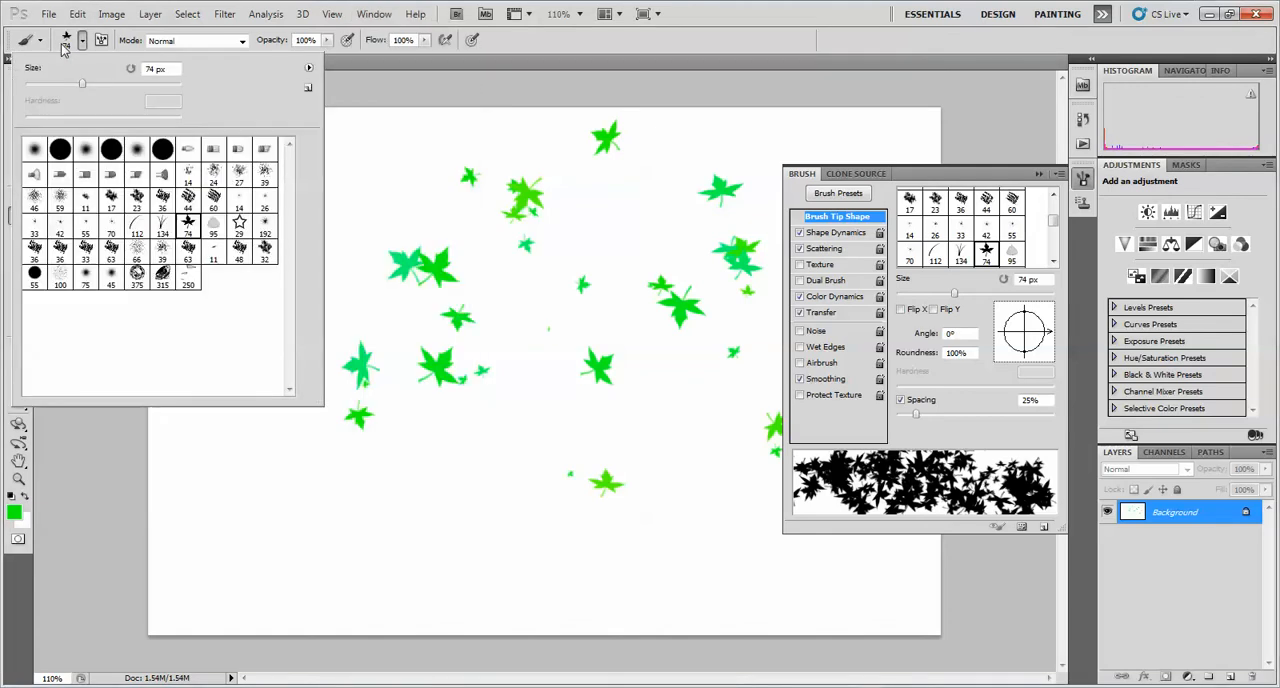
click(163, 226)
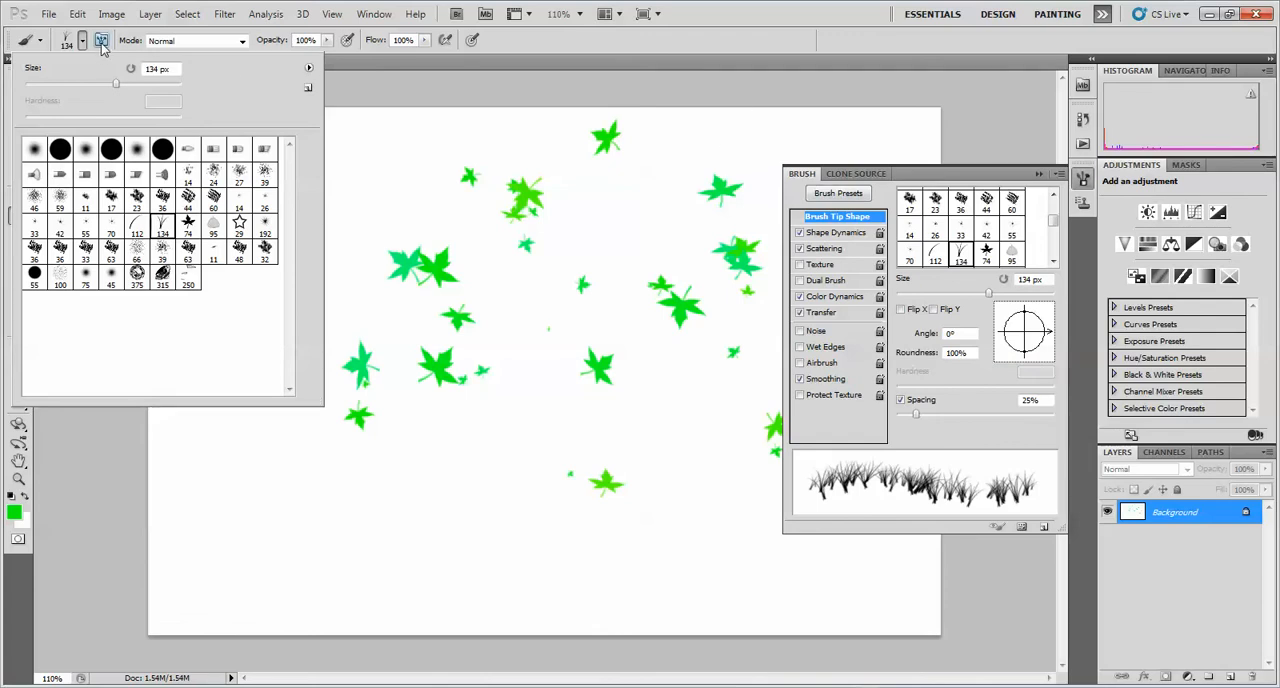
click(373, 14)
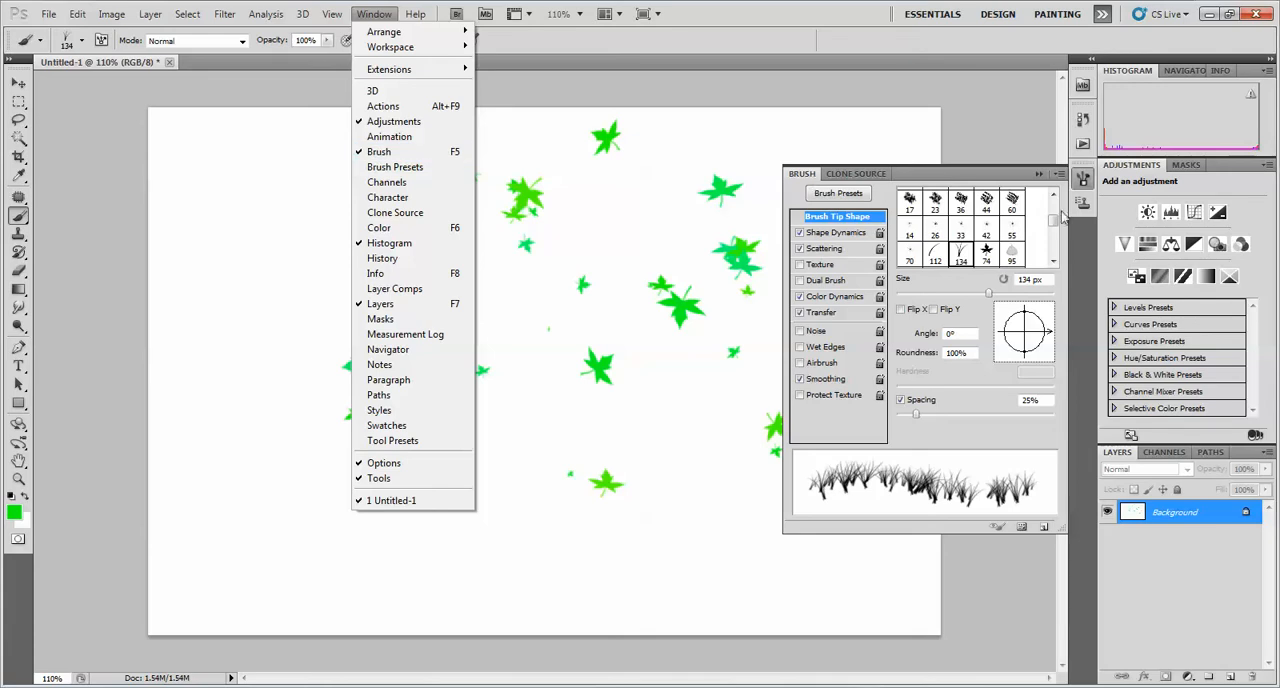
click(947, 174)
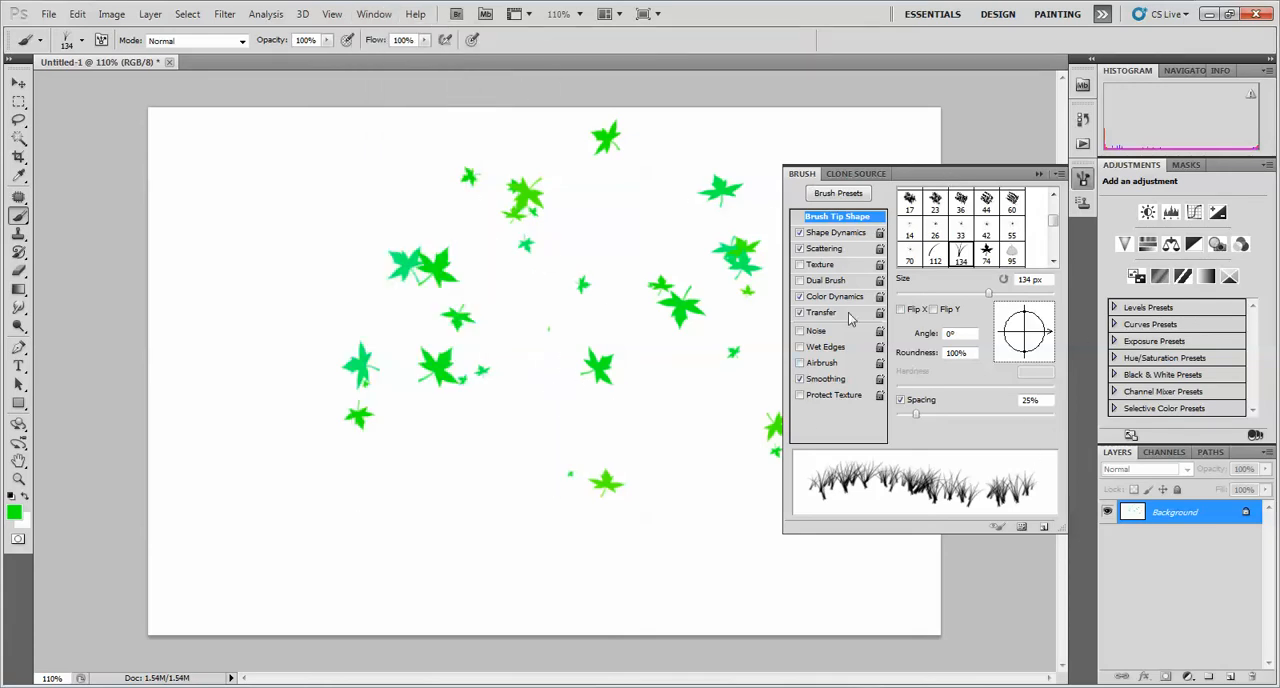
In the brush tip shape settings, flip the grass tip on both X and Y and rotate it to -41°
click(840, 232)
click(836, 249)
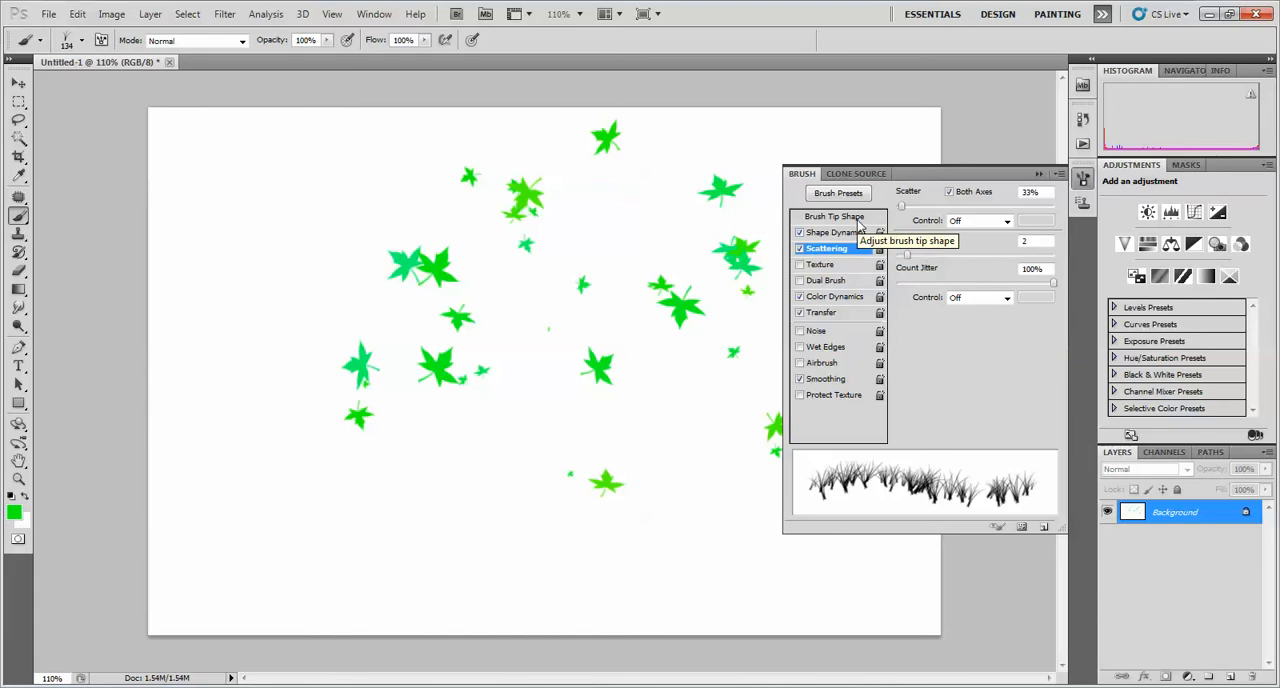
click(856, 218)
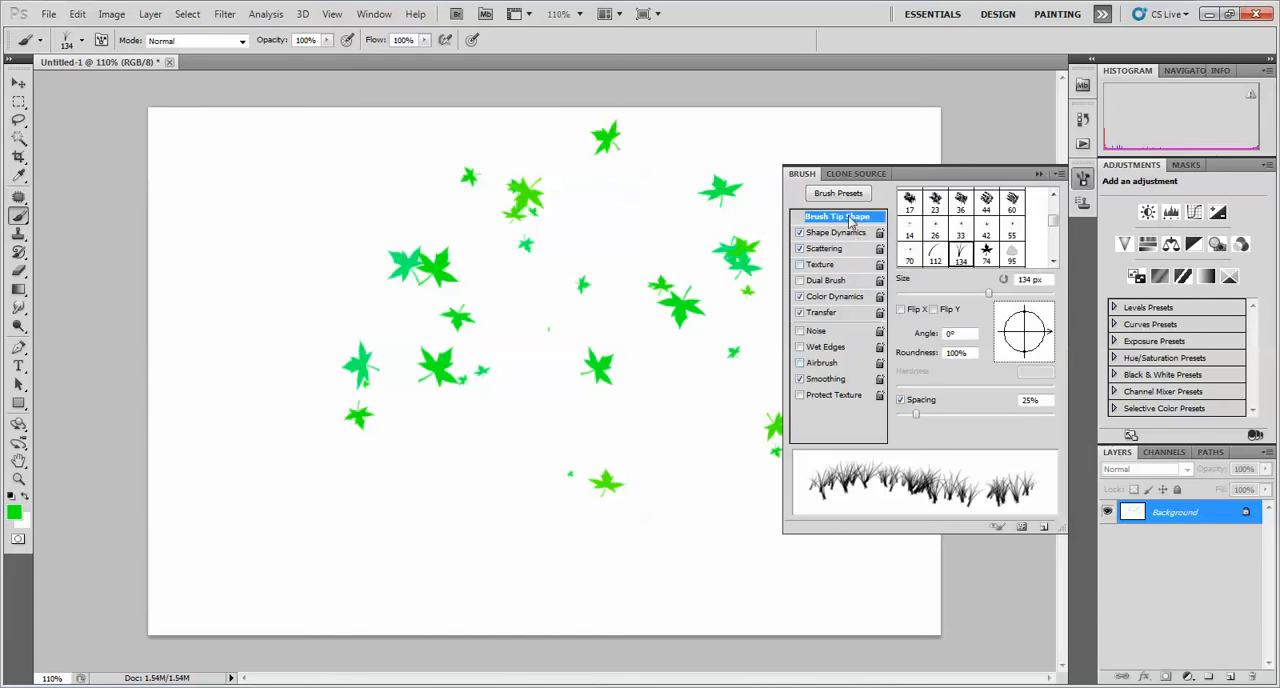
click(902, 310)
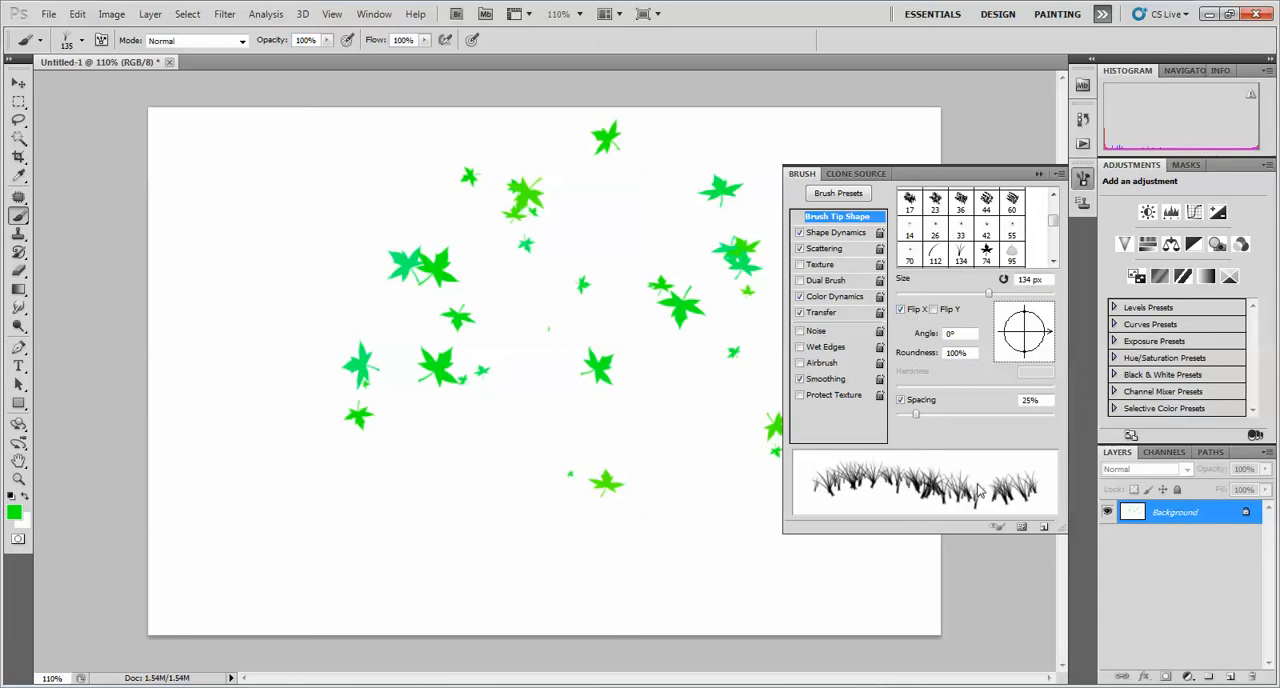
click(938, 310)
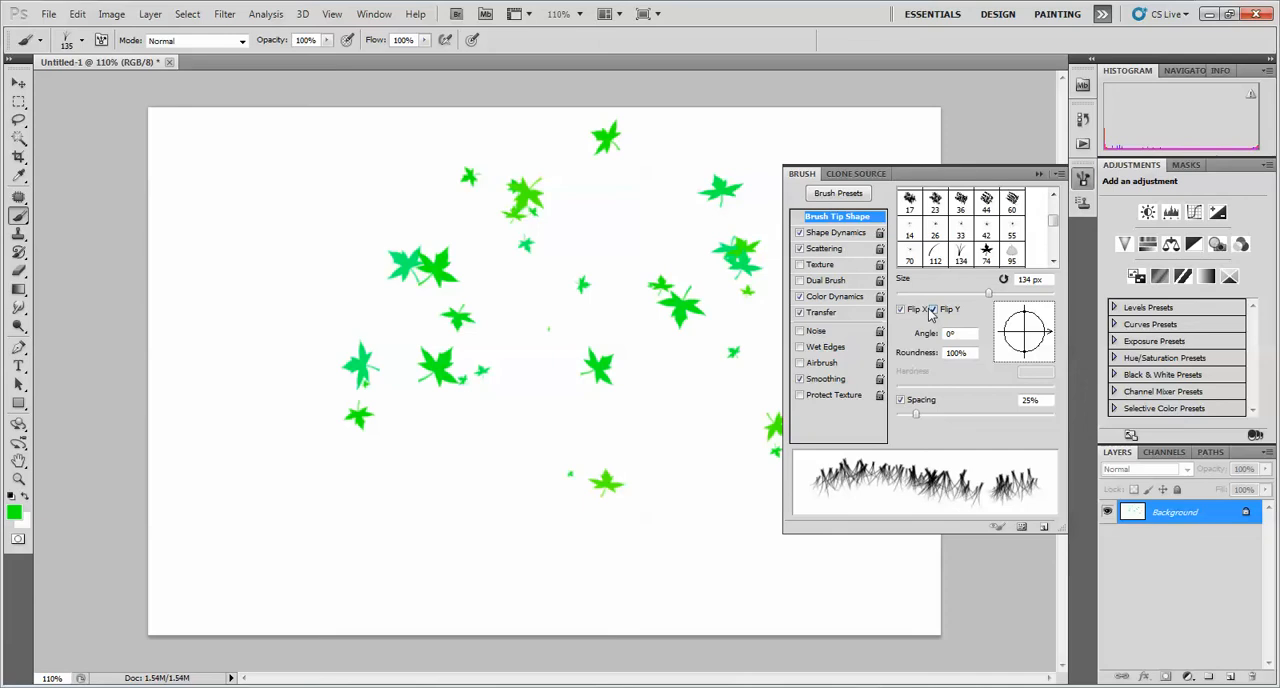
mouse_move(1048, 338)
mouse_down()
mouse_move(1039, 318)
mouse_move(1043, 352)
mouse_up()
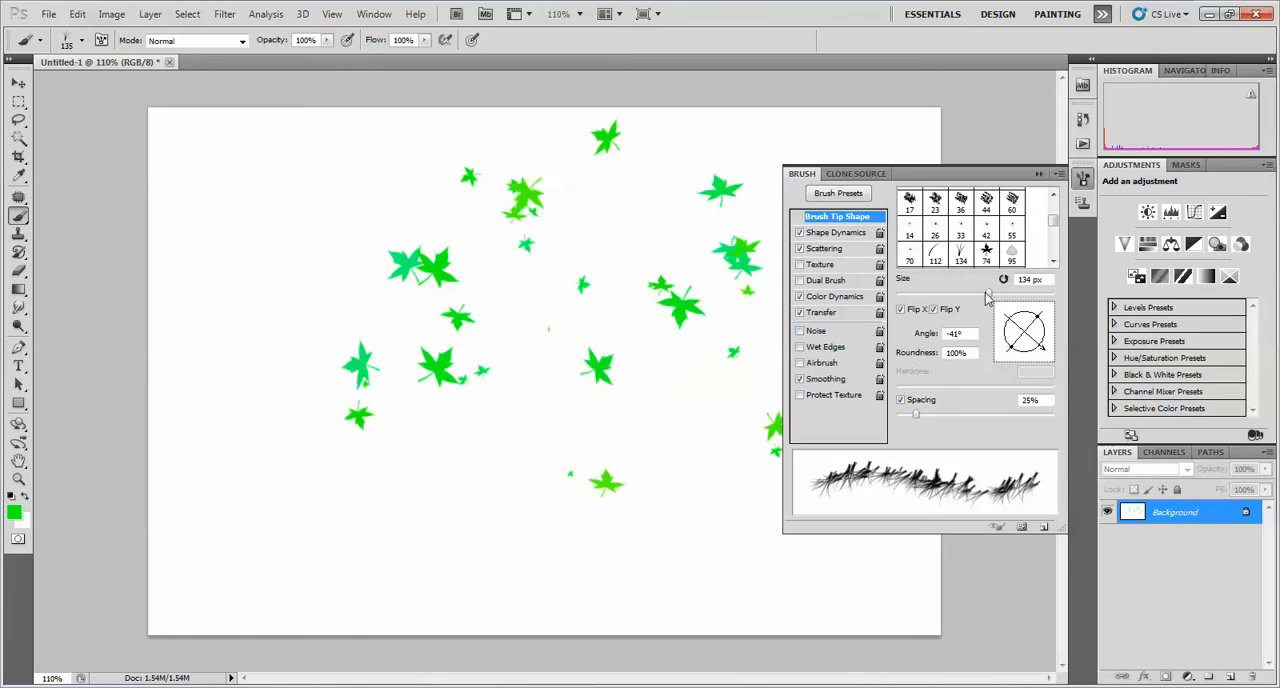
Enlarge the grass brush to 147 px, try a spacing of 114%, and disable the Spacing option
mouse_move(988, 293)
mouse_down()
mouse_move(940, 299)
mouse_move(996, 297)
mouse_up()
drag(915, 412, 982, 419)
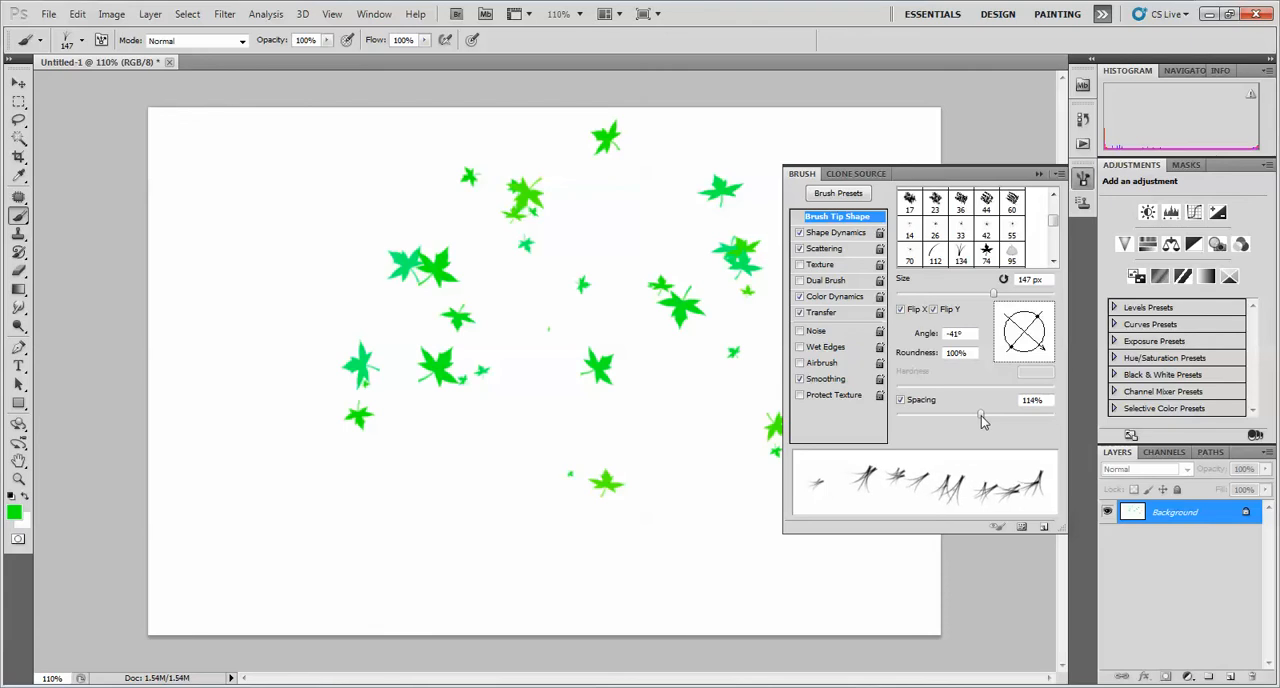
click(920, 403)
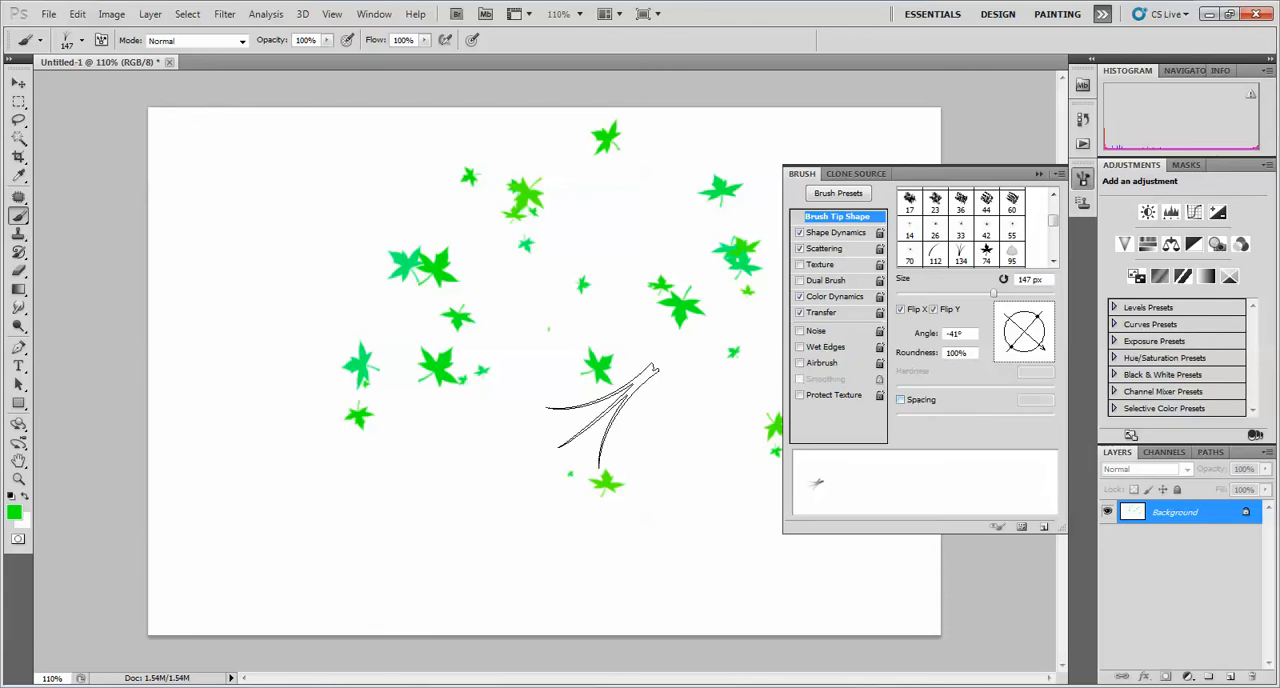
Paint a few test tufts of green grass below the leaves in the lower-left half of the canvas
click(328, 513)
drag(511, 433, 458, 515)
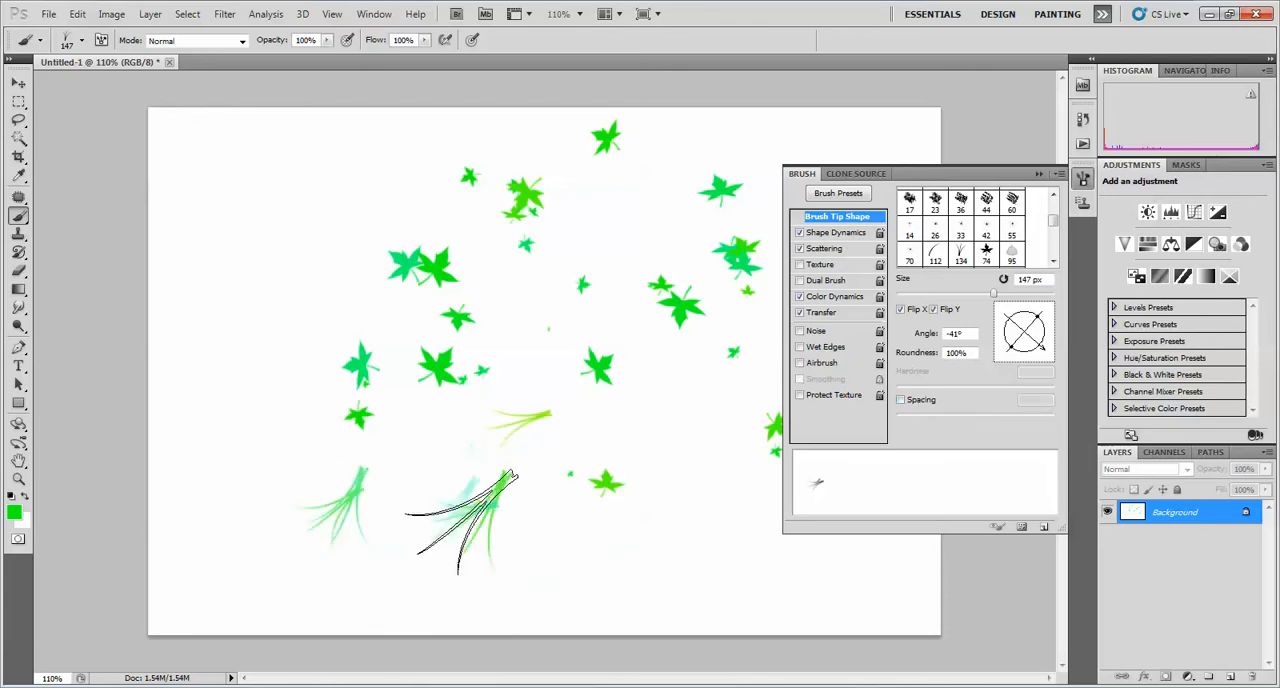
Paint dense overlapping green grass strokes diagonally across the canvas and over its upper-left area with spacing disabled
mouse_move(305, 288)
mouse_down()
mouse_move(676, 492)
mouse_move(763, 597)
mouse_move(790, 610)
mouse_up()
mouse_move(311, 154)
mouse_down()
mouse_move(695, 240)
mouse_move(458, 330)
mouse_move(235, 315)
mouse_up()
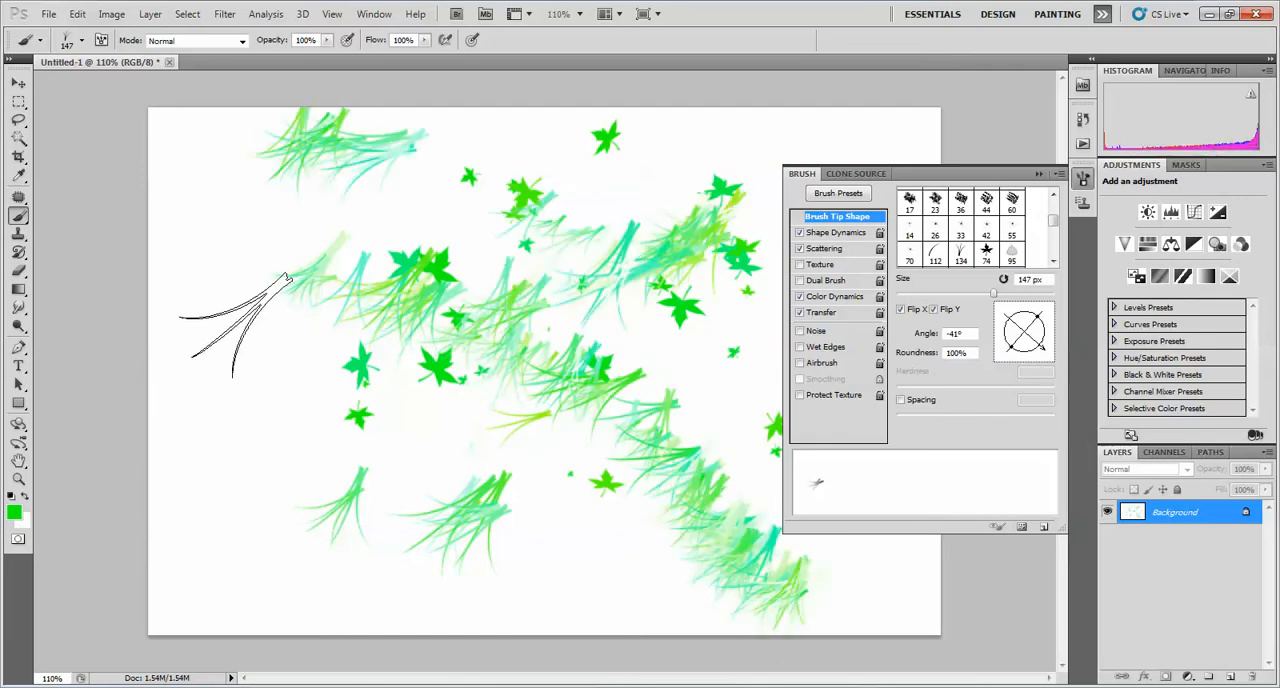
Enable the Spacing option, set it to 182%, and paint more separated grass tufts across the canvas
click(920, 403)
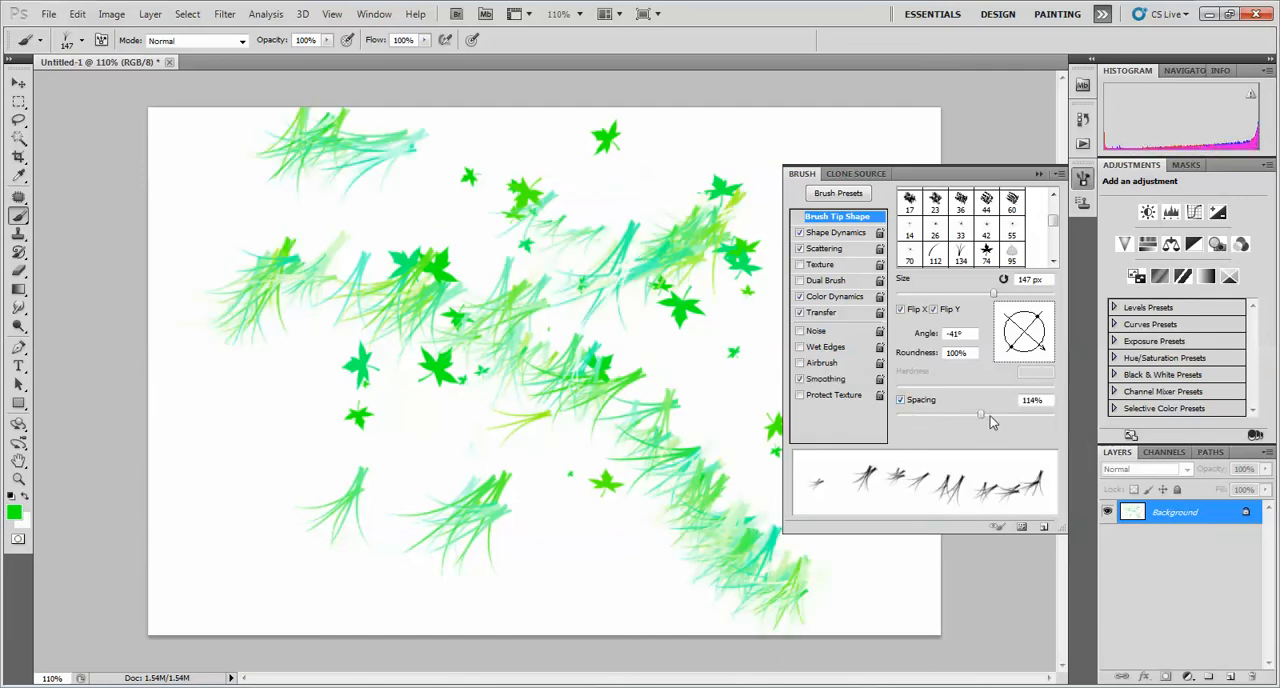
drag(981, 413, 1007, 413)
click(191, 295)
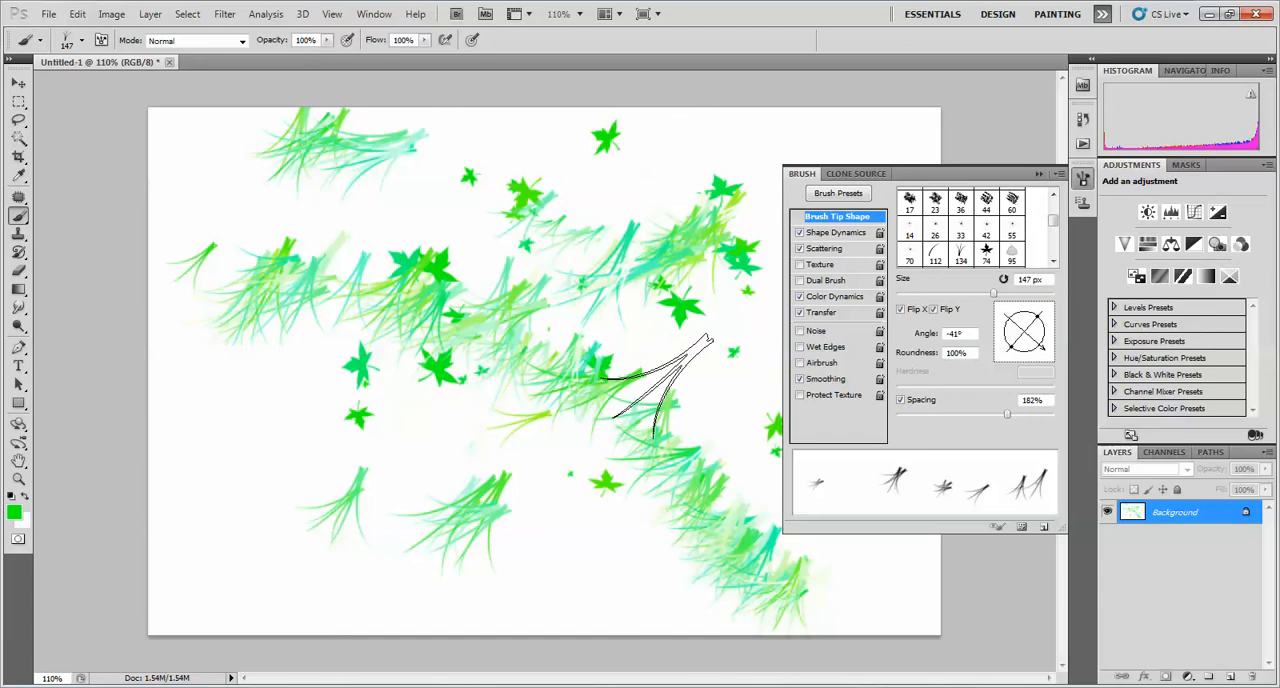
drag(274, 216, 614, 250)
mouse_move(305, 325)
mouse_down()
mouse_move(580, 427)
mouse_move(665, 529)
mouse_move(559, 543)
mouse_move(226, 537)
mouse_move(205, 420)
mouse_move(583, 523)
mouse_move(670, 578)
mouse_move(336, 586)
mouse_move(260, 536)
mouse_move(378, 493)
mouse_move(490, 360)
mouse_move(571, 354)
mouse_move(726, 305)
mouse_move(668, 179)
mouse_move(612, 142)
mouse_move(666, 140)
mouse_up()
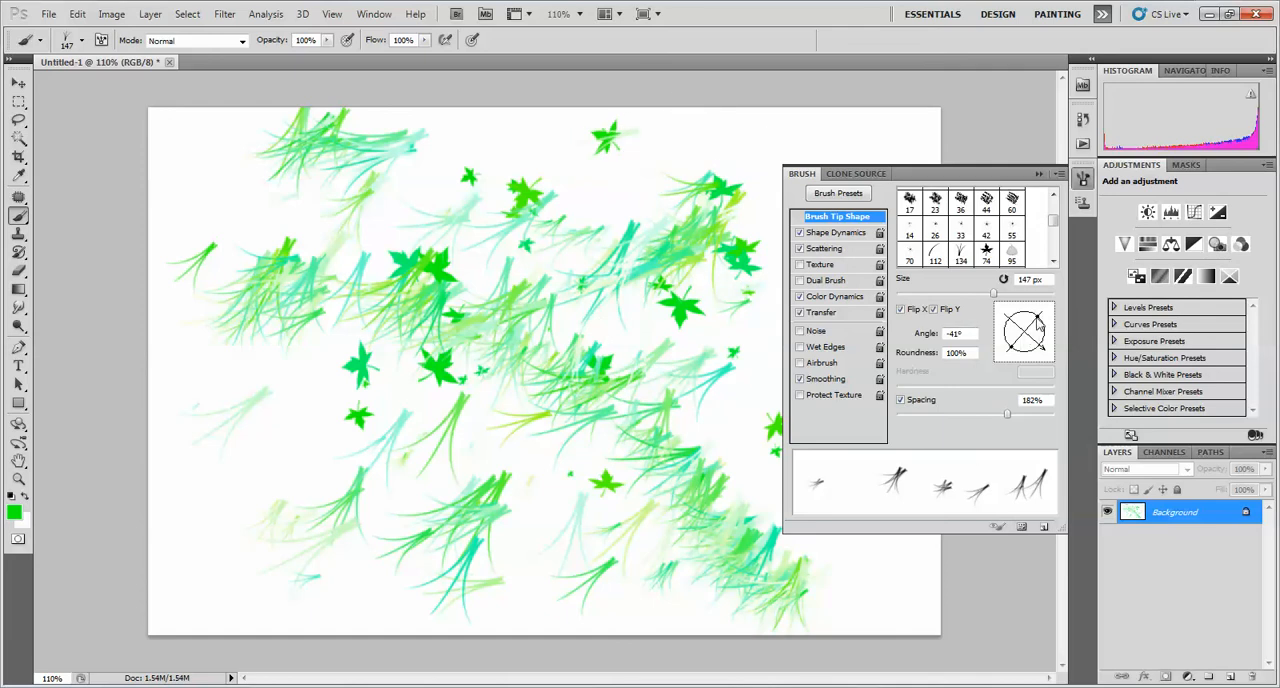
Set the grass tip to 162° and 76% roundness, and paint sparse dark green (006605) tufts on a cleared canvas
mouse_move(1038, 320)
mouse_down()
mouse_move(1036, 332)
mouse_move(1043, 318)
mouse_move(1018, 308)
mouse_move(1000, 328)
mouse_up()
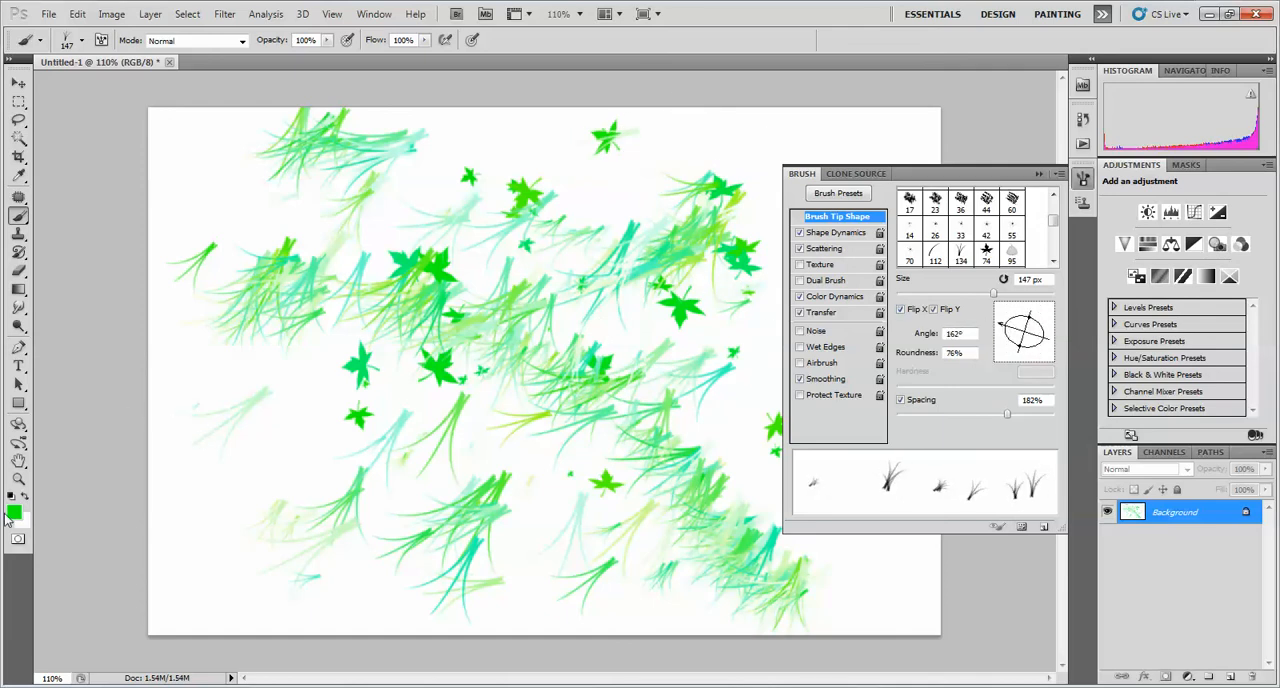
click(13, 512)
click(625, 303)
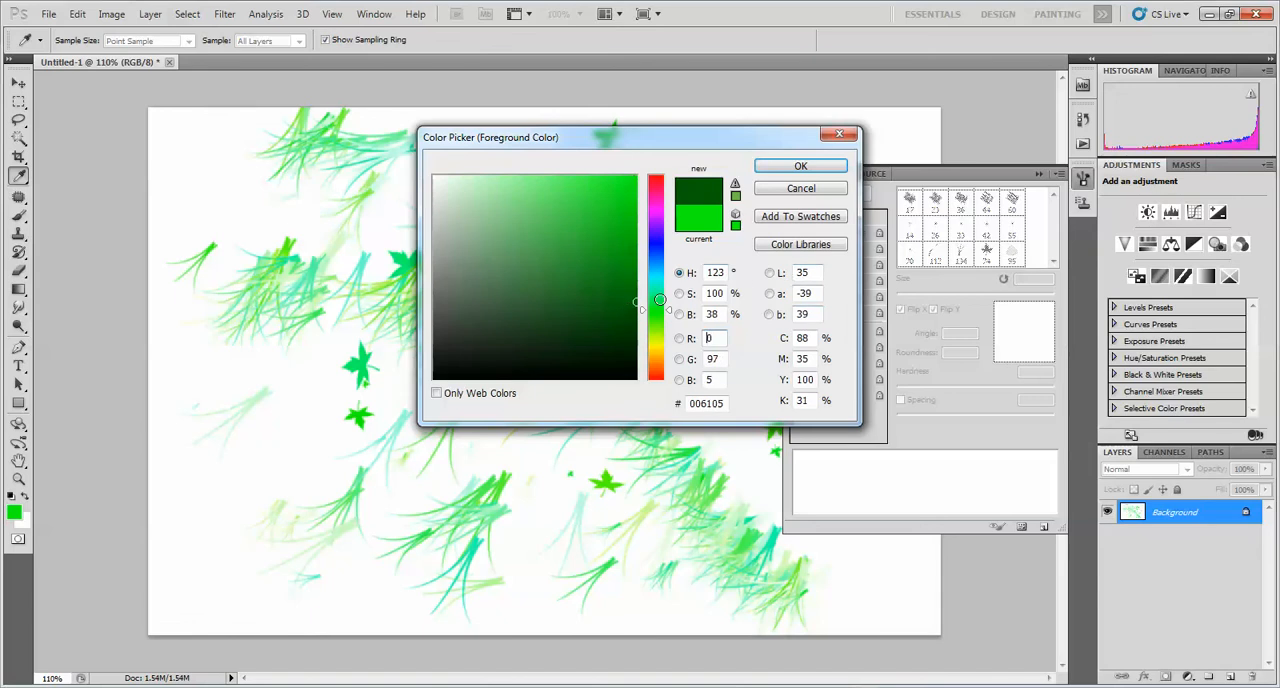
click(805, 167)
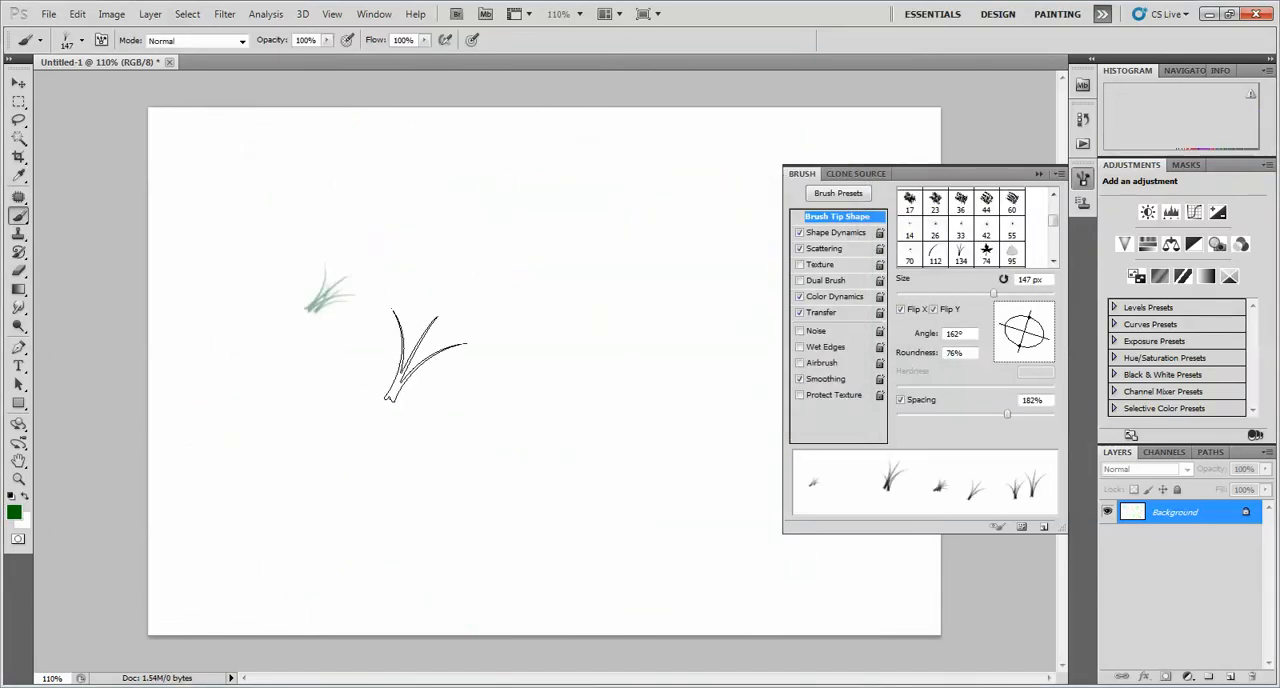
mouse_move(426, 356)
mouse_down()
mouse_move(468, 286)
mouse_move(719, 366)
mouse_move(707, 451)
mouse_move(518, 454)
mouse_move(337, 416)
mouse_up()
Set the foreground color to bright cyan, 00fcff
click(14, 512)
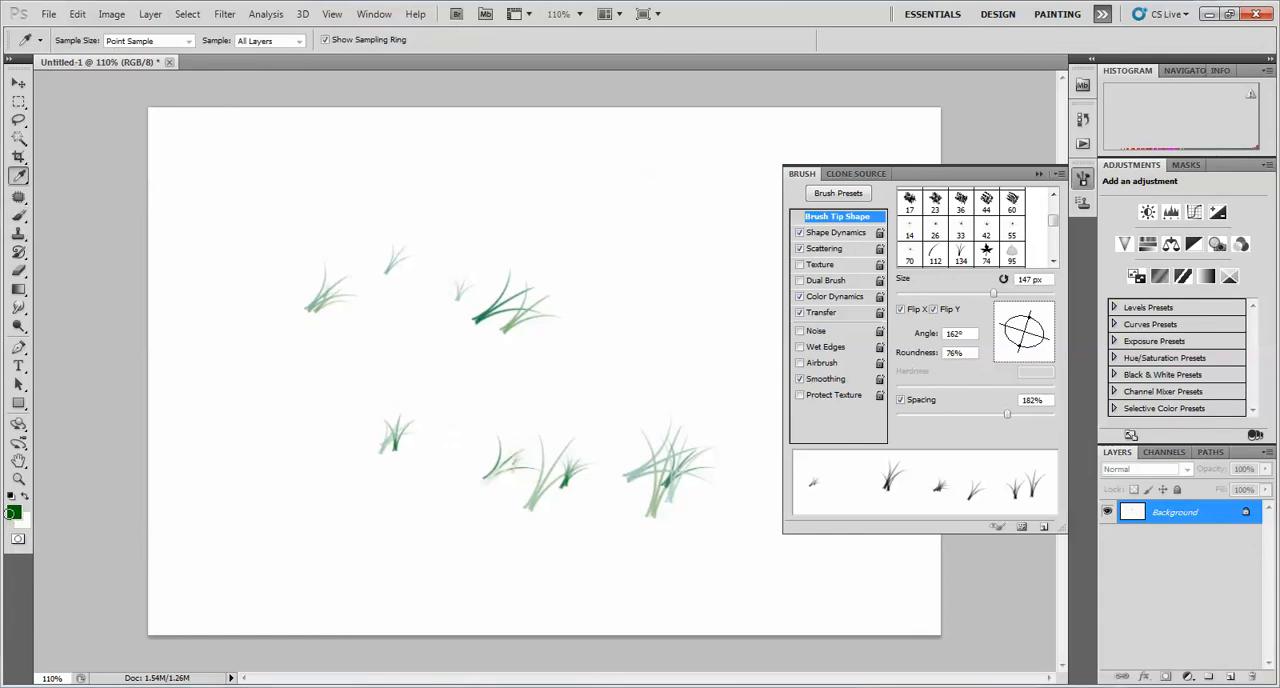
click(653, 276)
drag(609, 222, 645, 172)
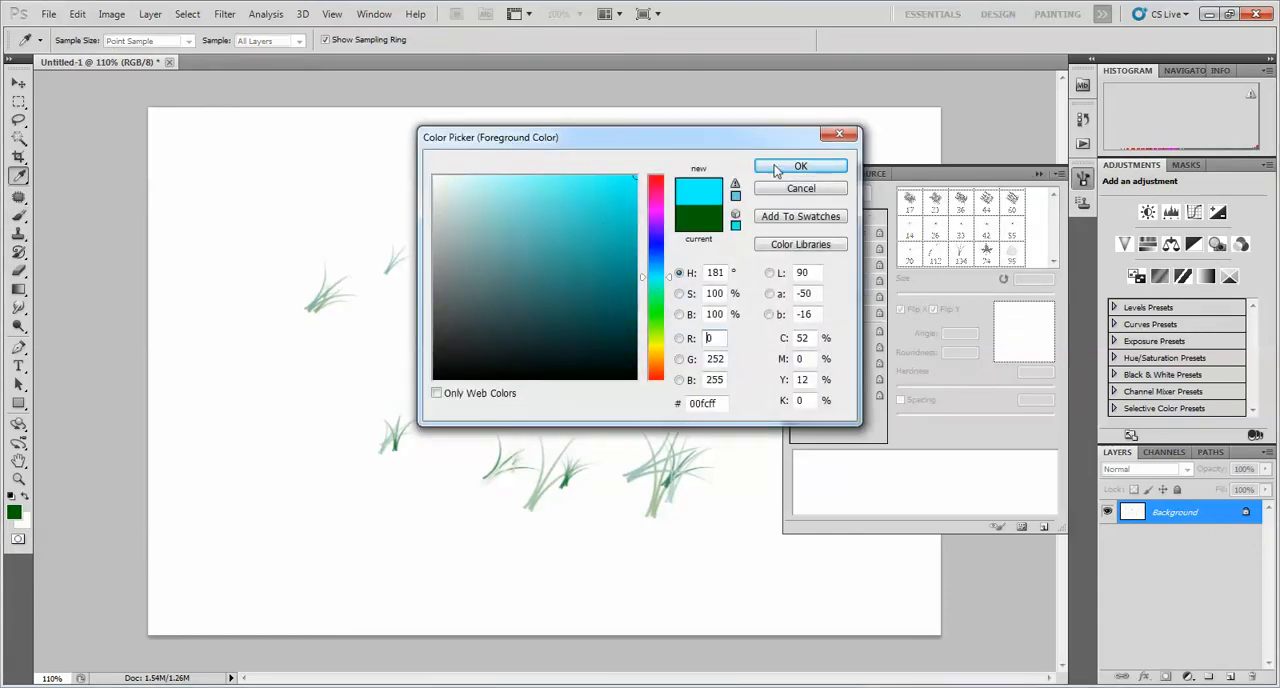
click(779, 168)
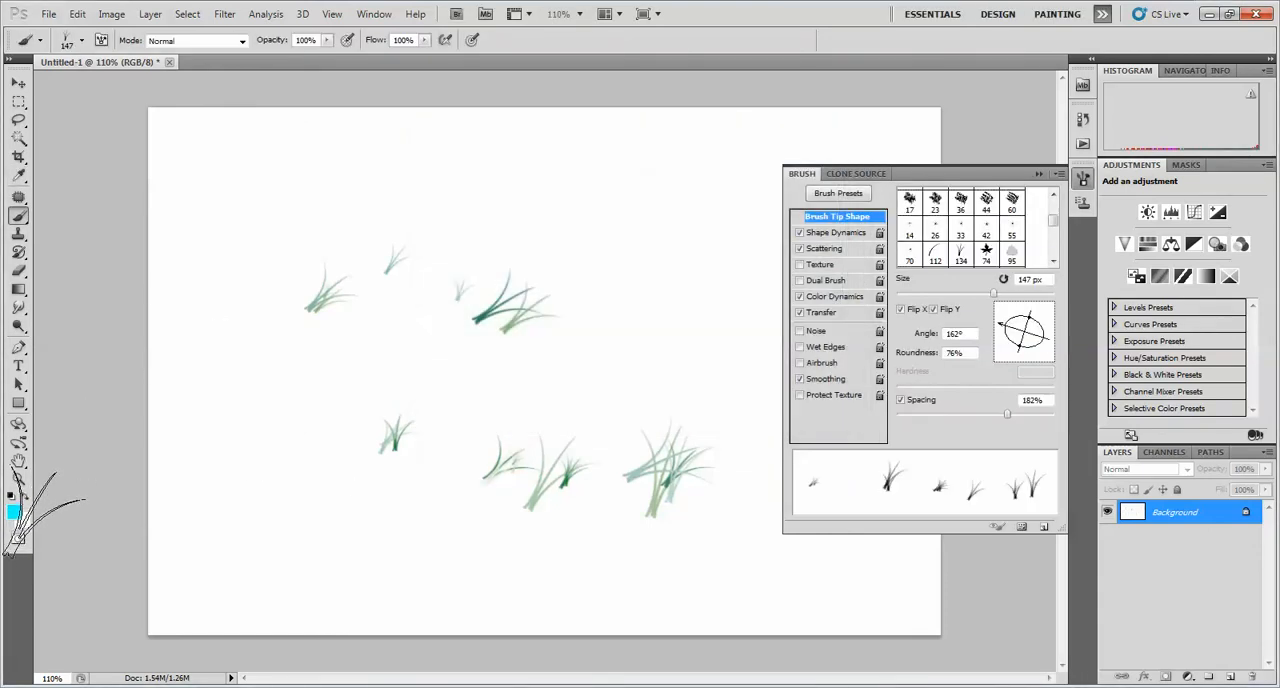
Set the background color to a light coral red
right_click(49, 492)
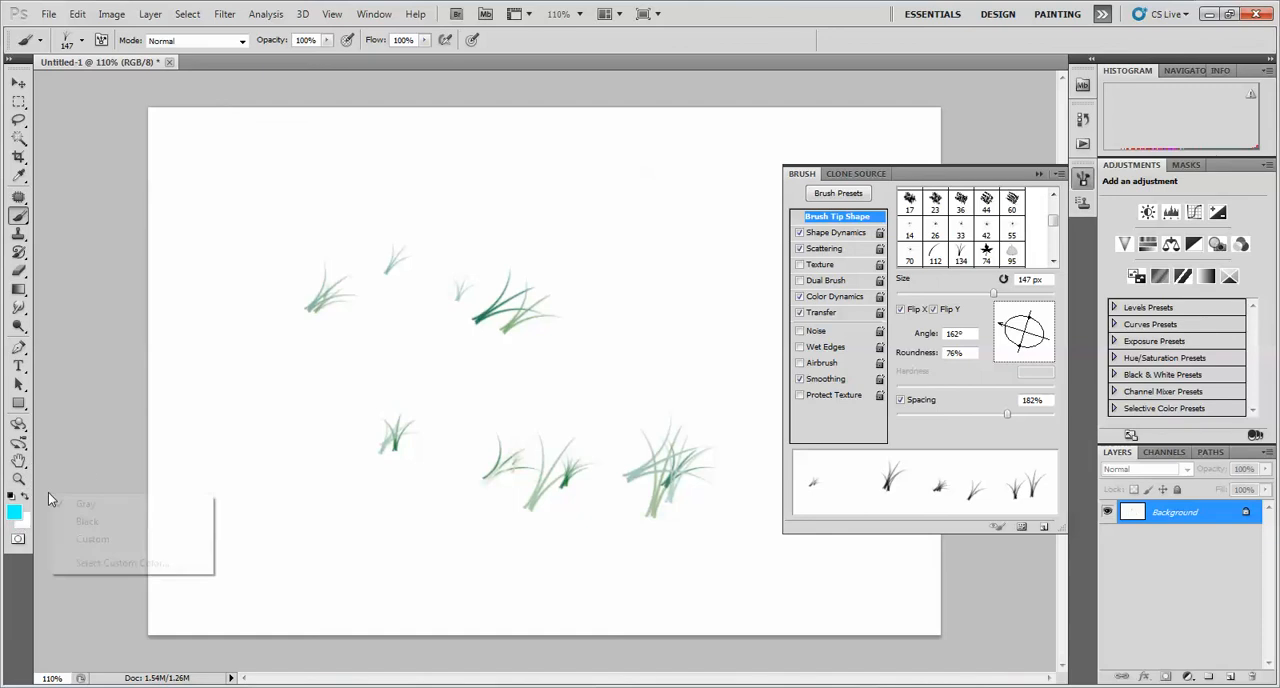
click(24, 528)
click(24, 525)
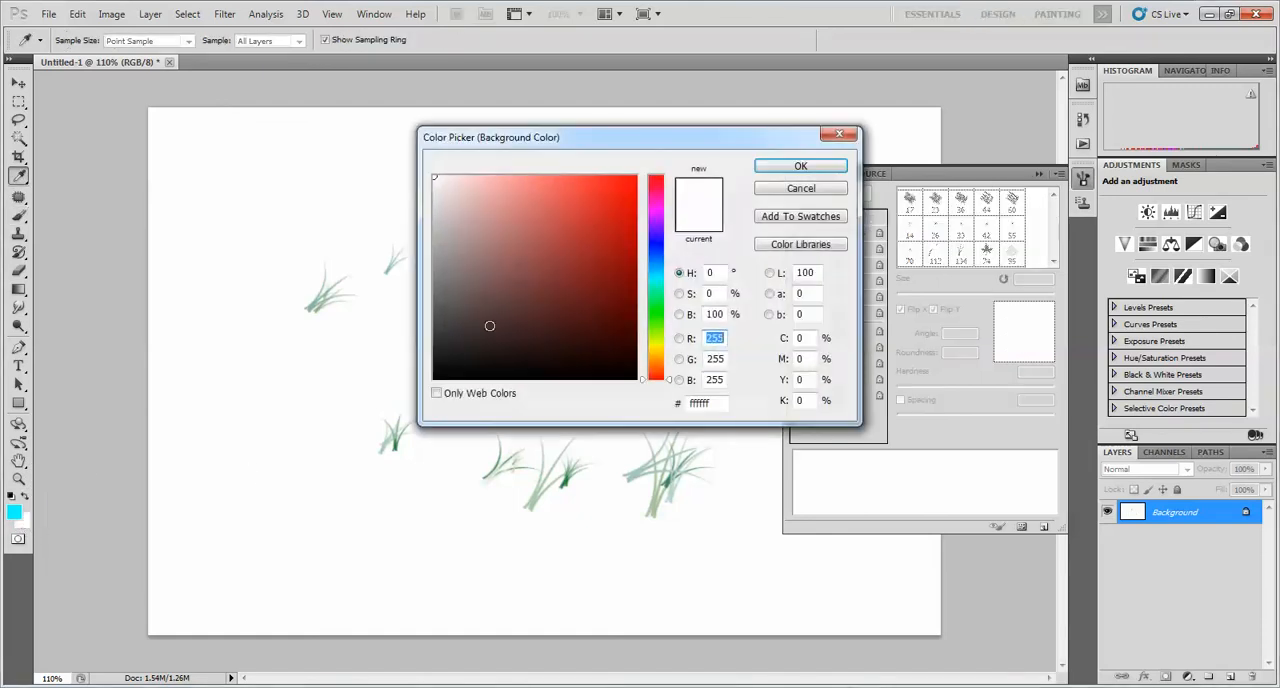
drag(579, 240, 578, 176)
click(773, 170)
Paint grass tufts that mix the cyan foreground and red background colors over the whole canvas
drag(318, 244, 779, 345)
mouse_move(349, 174)
mouse_down()
mouse_move(702, 226)
mouse_move(769, 264)
mouse_move(324, 376)
mouse_move(479, 449)
mouse_move(599, 398)
mouse_move(709, 515)
mouse_move(505, 551)
mouse_move(435, 543)
mouse_move(880, 560)
mouse_up()
mouse_move(683, 230)
mouse_down()
mouse_move(613, 215)
mouse_move(573, 388)
mouse_up()
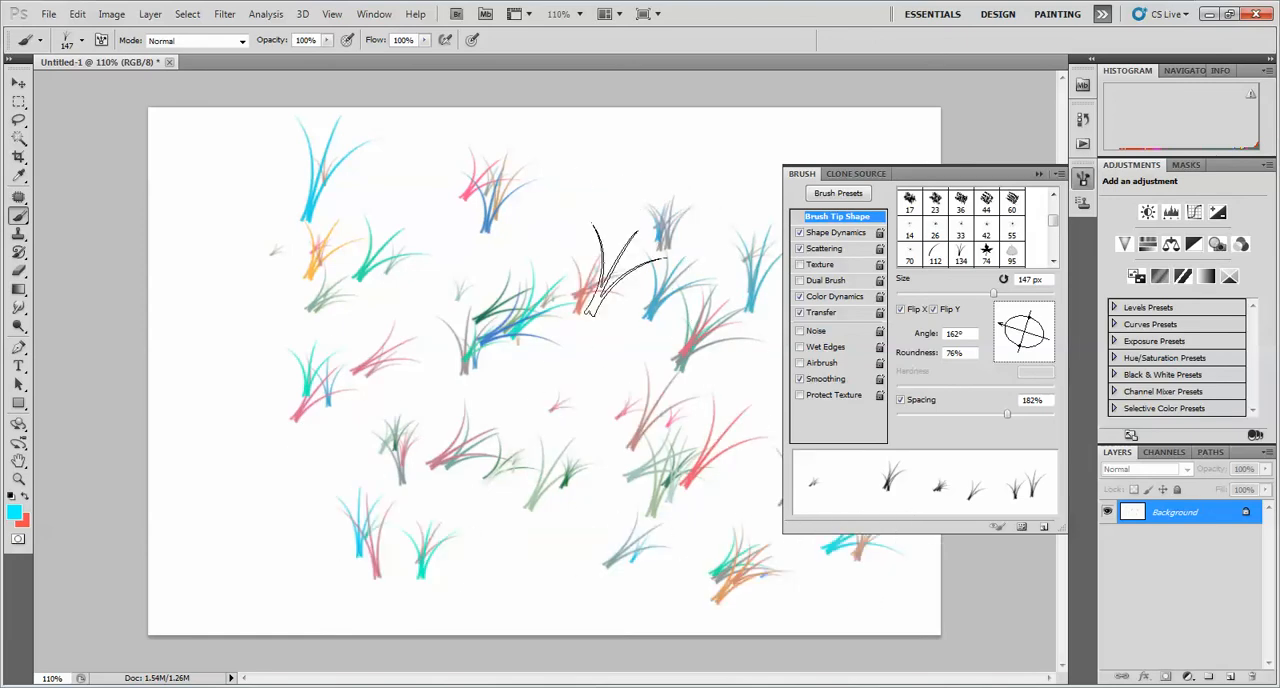
mouse_move(675, 175)
mouse_down()
mouse_move(690, 226)
mouse_move(500, 204)
mouse_move(575, 310)
mouse_up()
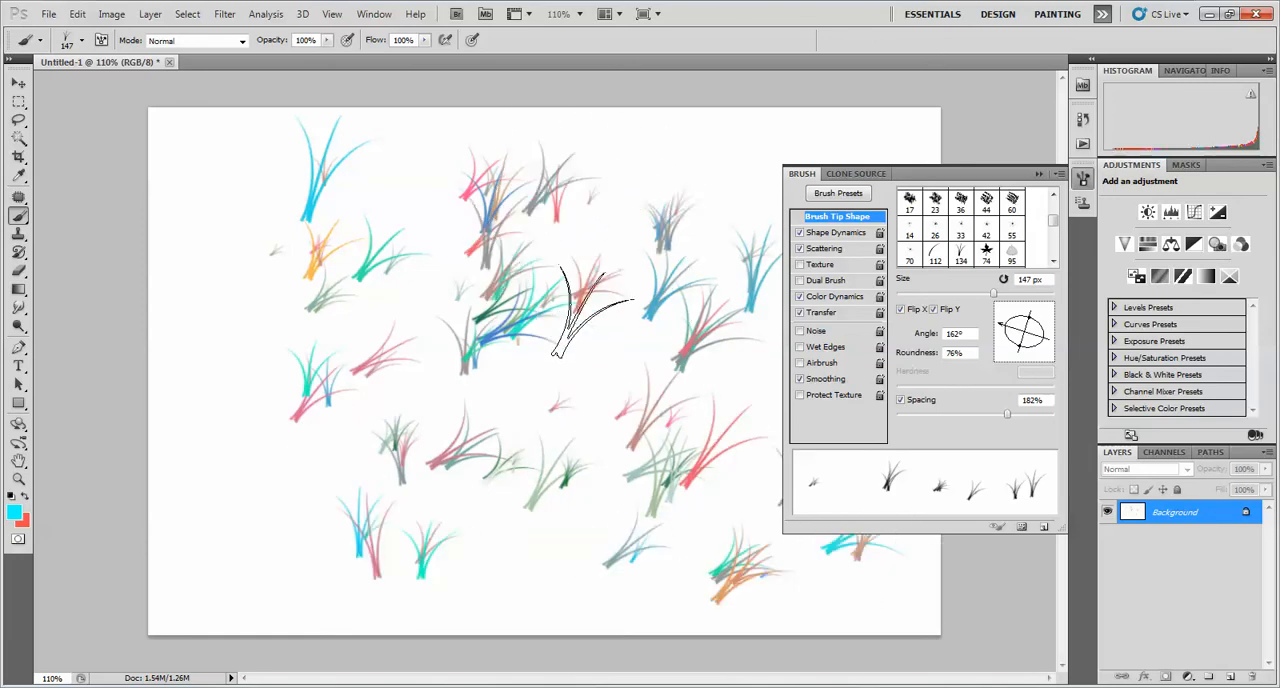
Set the shape dynamics to 39% minimum diameter and 97% angle jitter, and the scattering to a count of 6 with 21% count jitter
click(836, 232)
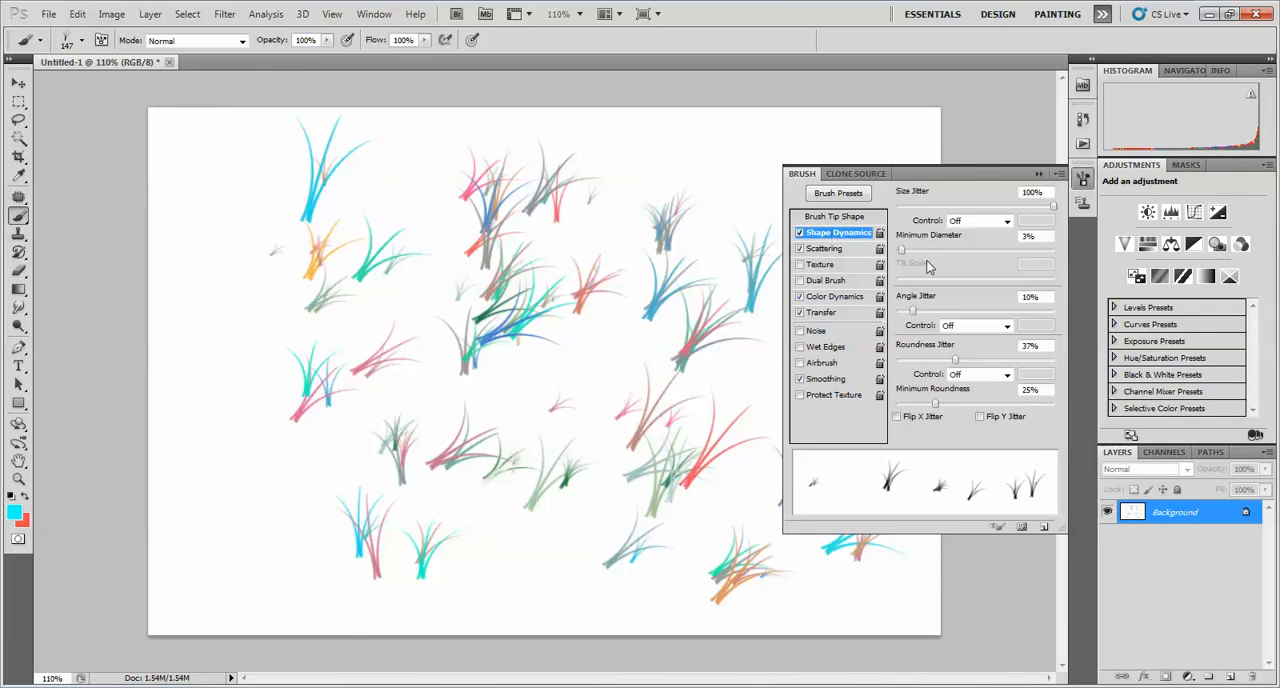
mouse_move(901, 249)
mouse_down()
mouse_move(990, 250)
mouse_move(958, 250)
mouse_up()
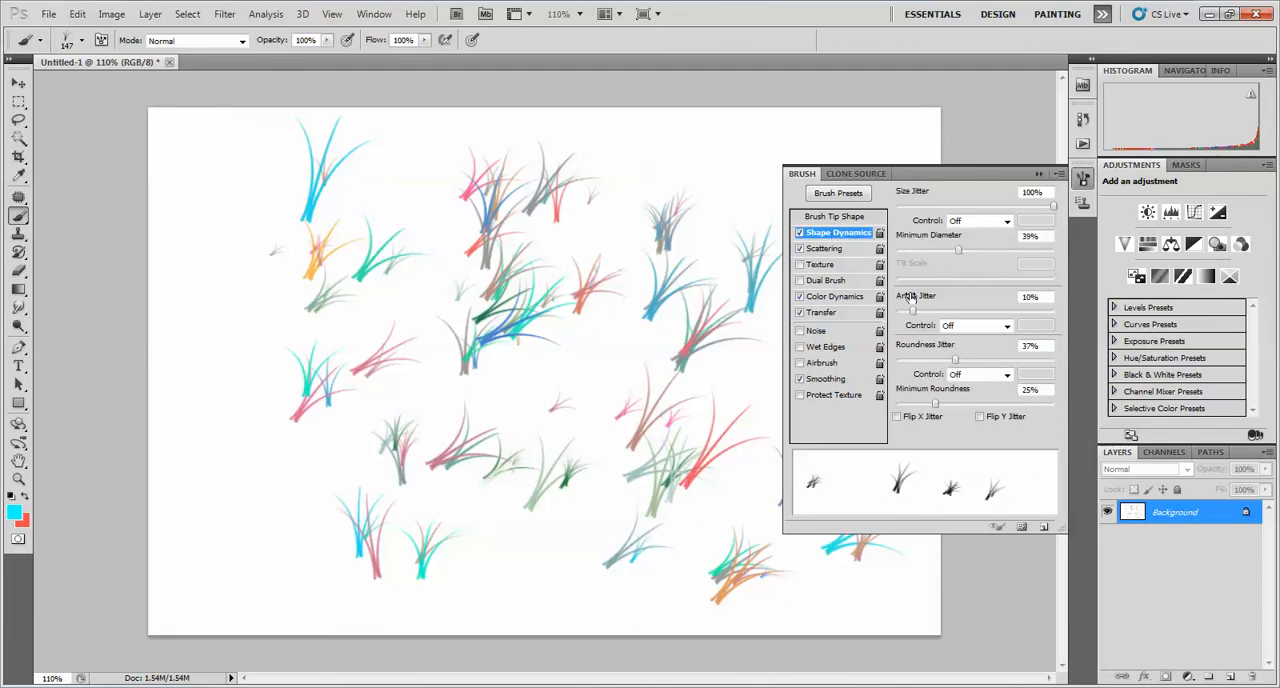
drag(922, 312, 1050, 317)
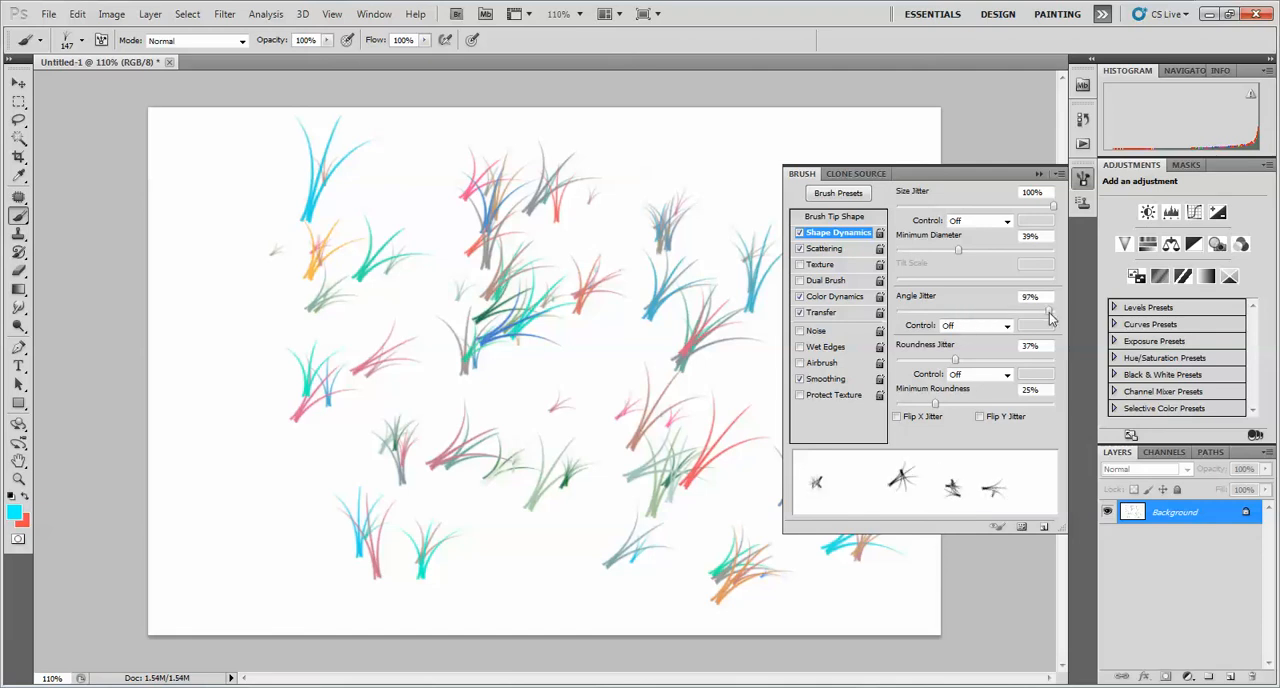
click(826, 248)
mouse_move(924, 258)
mouse_down()
mouse_move(946, 262)
mouse_move(929, 288)
mouse_up()
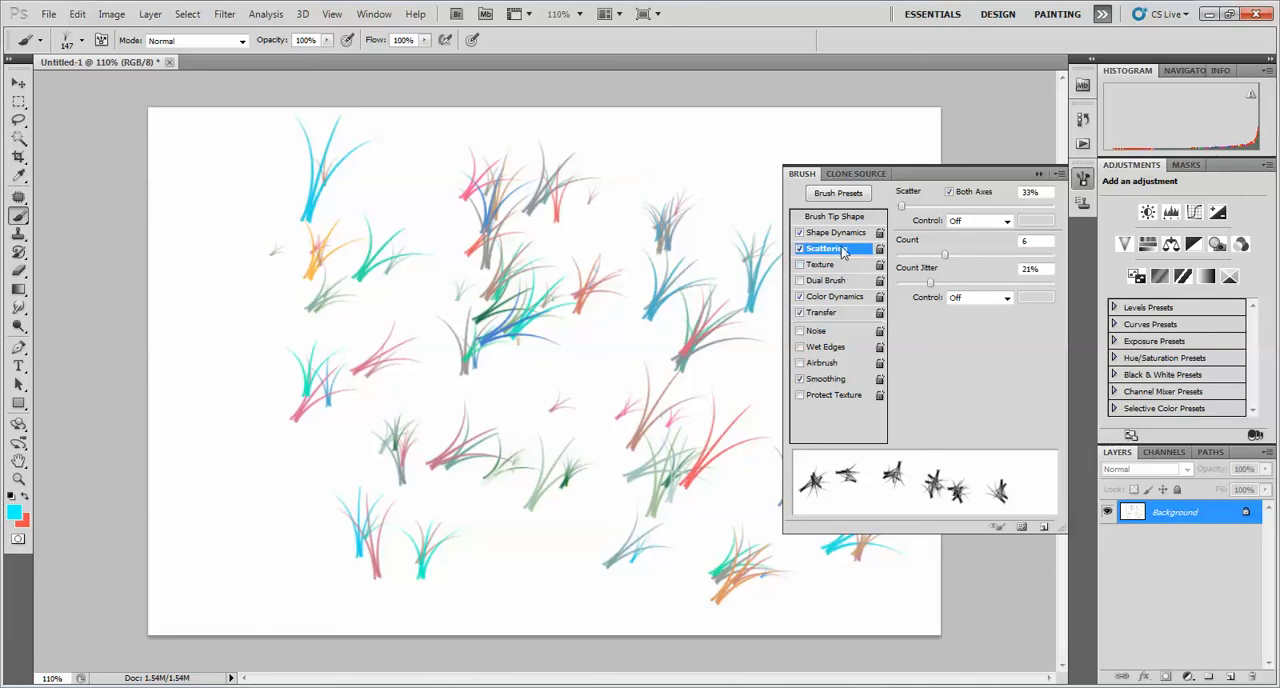
Set the color dynamics purity to -32% and paint multicolored, randomly rotated grass clumps among the existing tufts
click(838, 297)
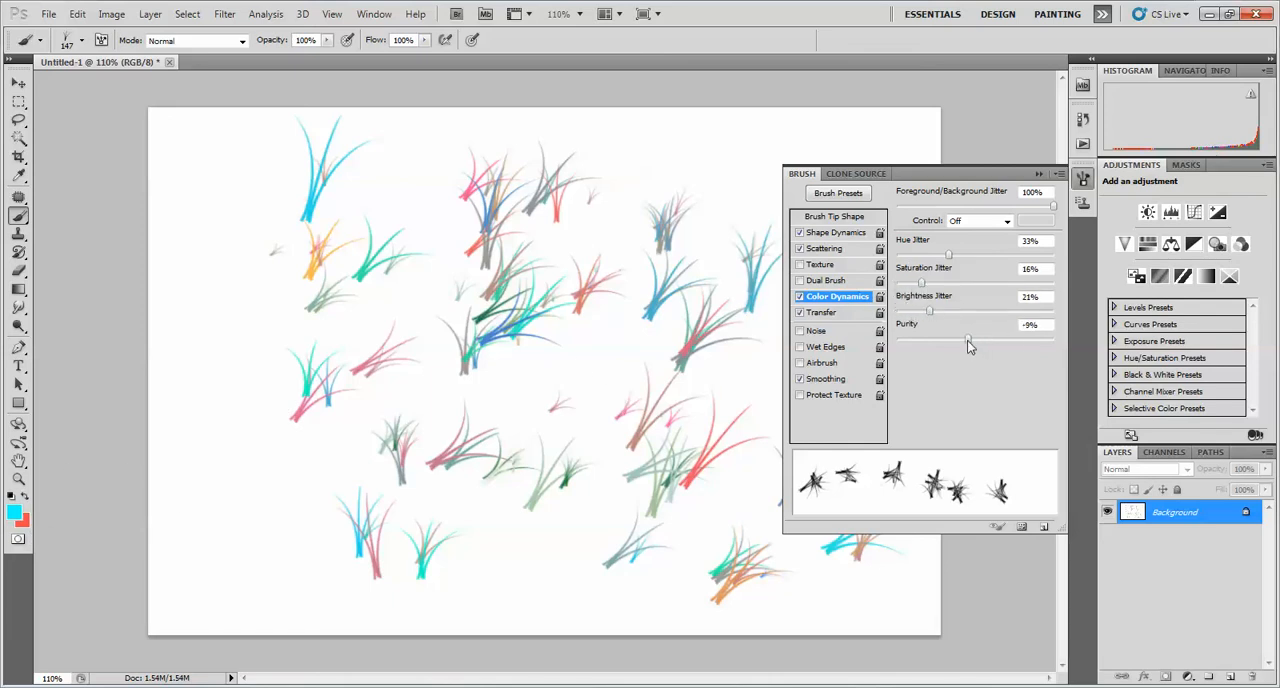
drag(236, 180, 536, 343)
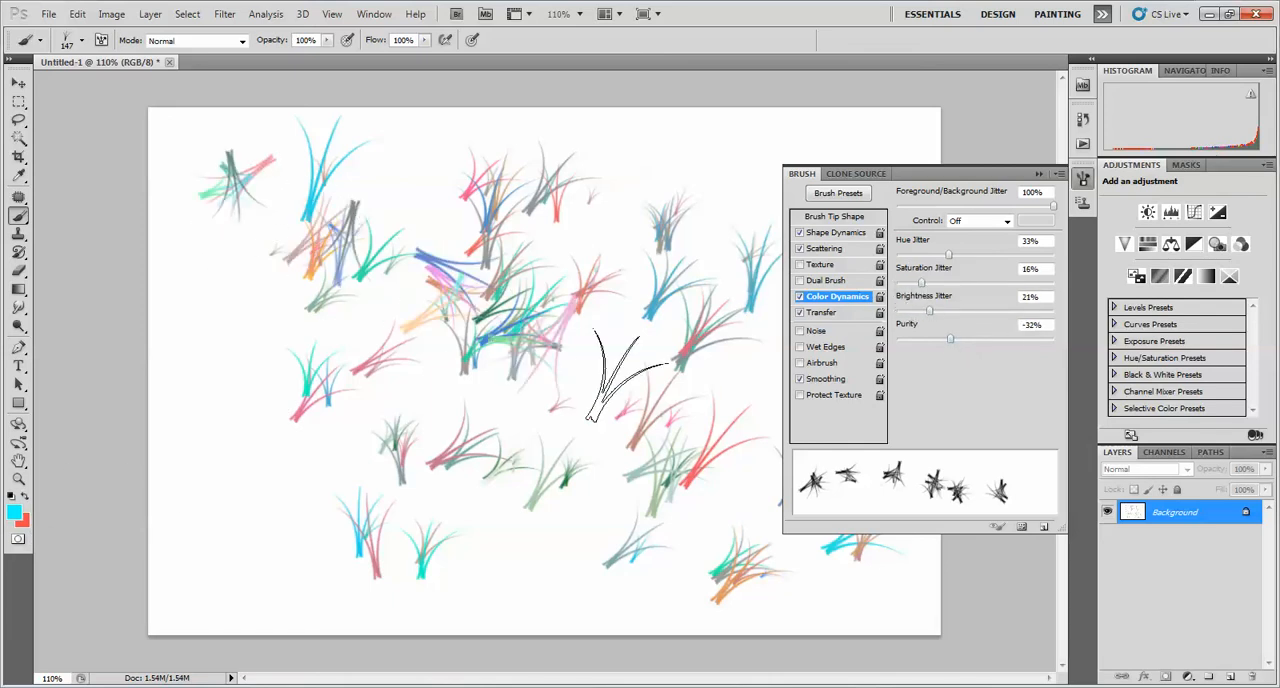
mouse_move(412, 154)
mouse_down()
mouse_move(502, 152)
mouse_move(770, 200)
mouse_move(752, 255)
mouse_move(520, 430)
mouse_up()
mouse_move(367, 470)
mouse_down()
mouse_move(224, 435)
mouse_move(213, 354)
mouse_move(219, 276)
mouse_move(333, 202)
mouse_move(557, 484)
mouse_up()
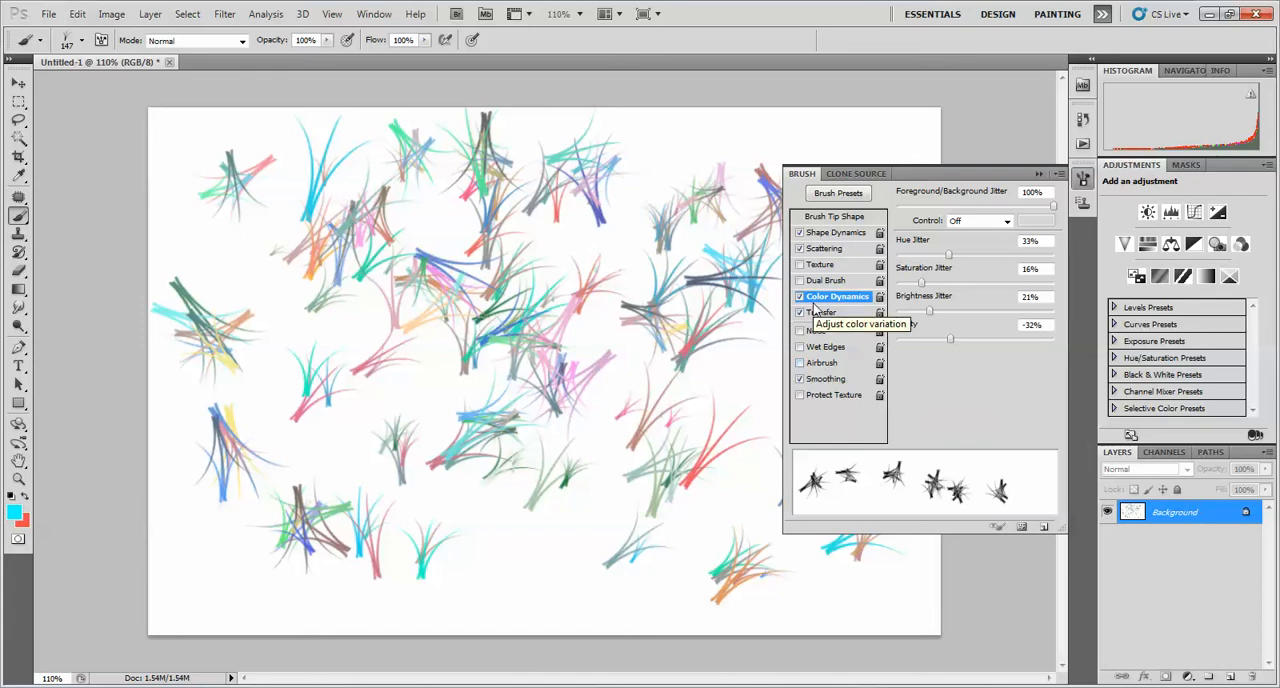
Switch to the Pencil tool and draw a thin cyan line around the grass clump in the canvas's upper-left corner
scroll(508, 283, up, 4)
scroll(190, 440, down, 6)
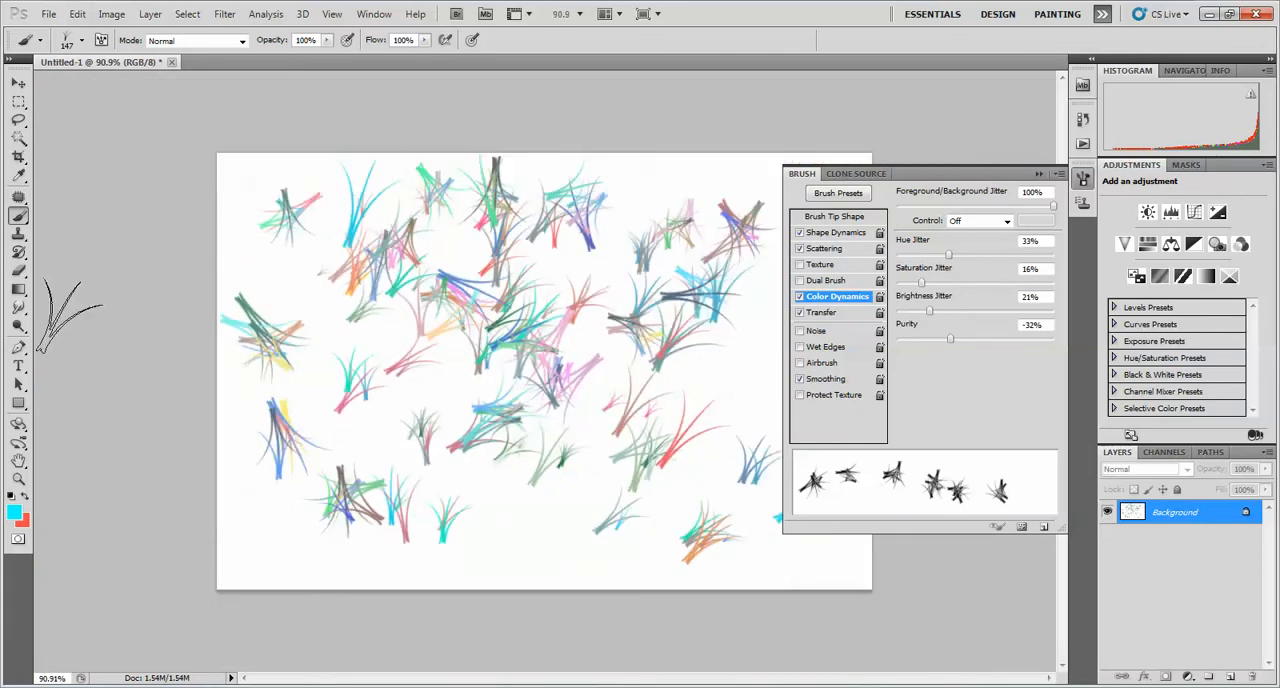
right_click(22, 215)
click(64, 233)
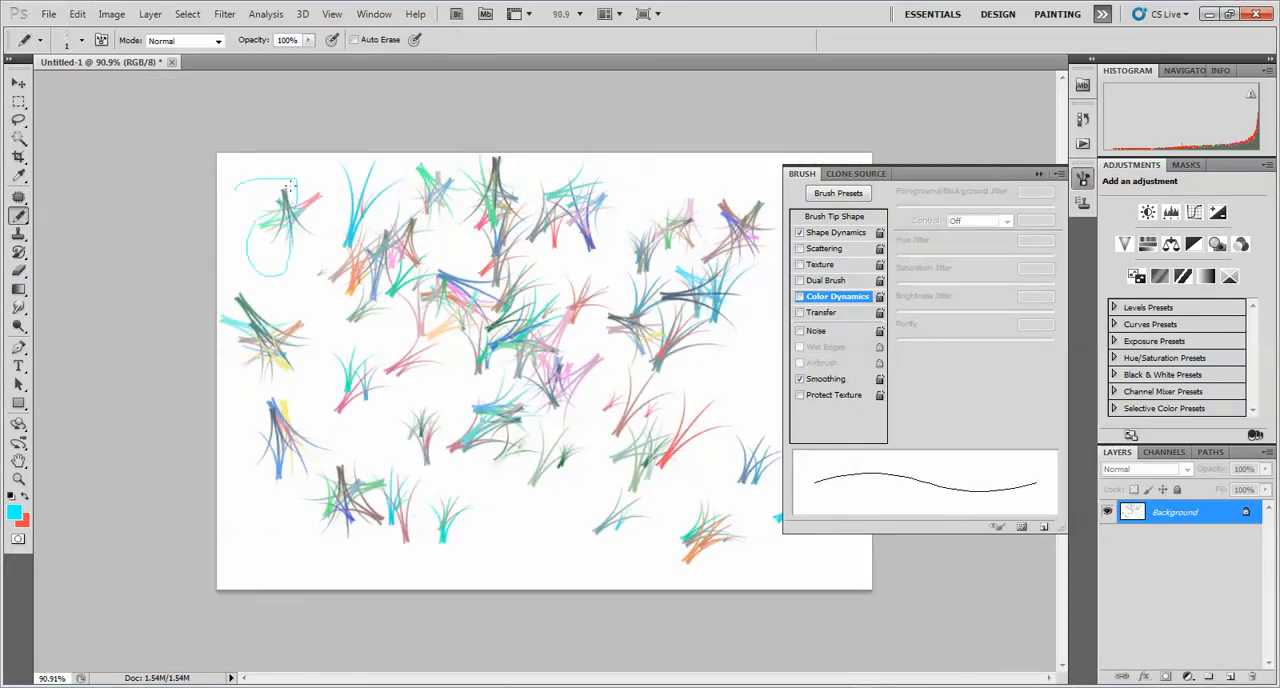
scroll(289, 187, up, 2)
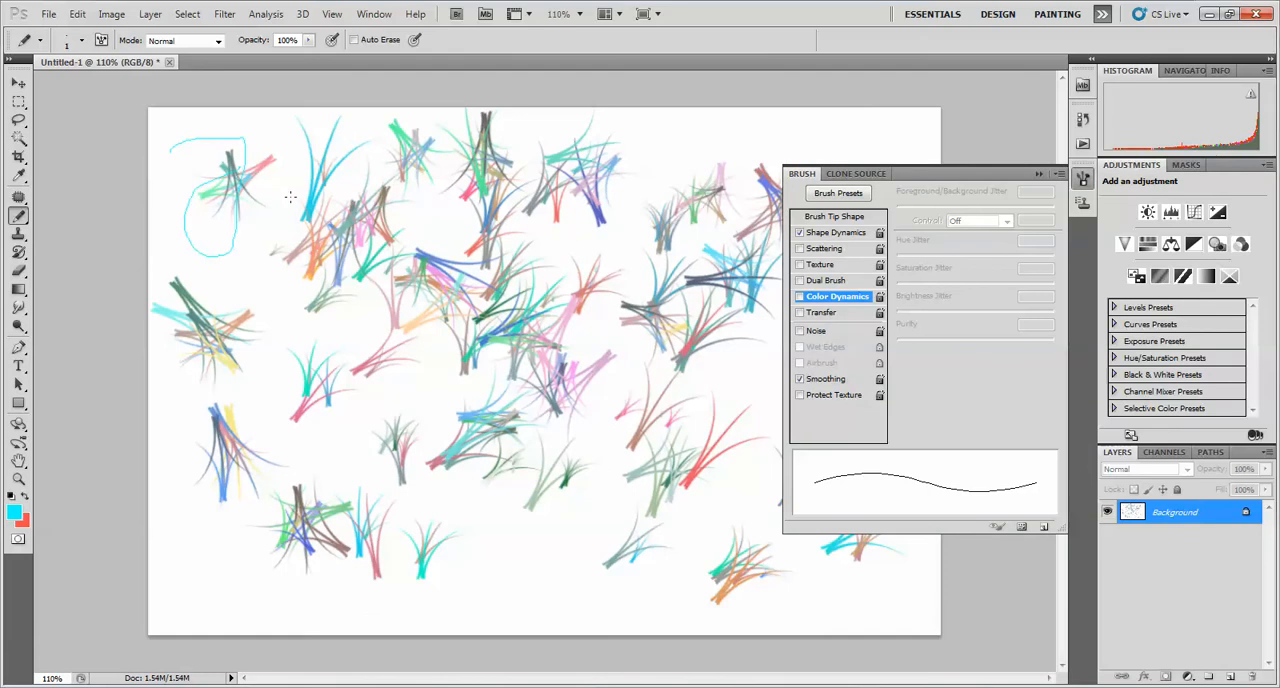
Change to the full screen view, restore the default black and white colors, and clear the canvas to white
key(f)
key(d)
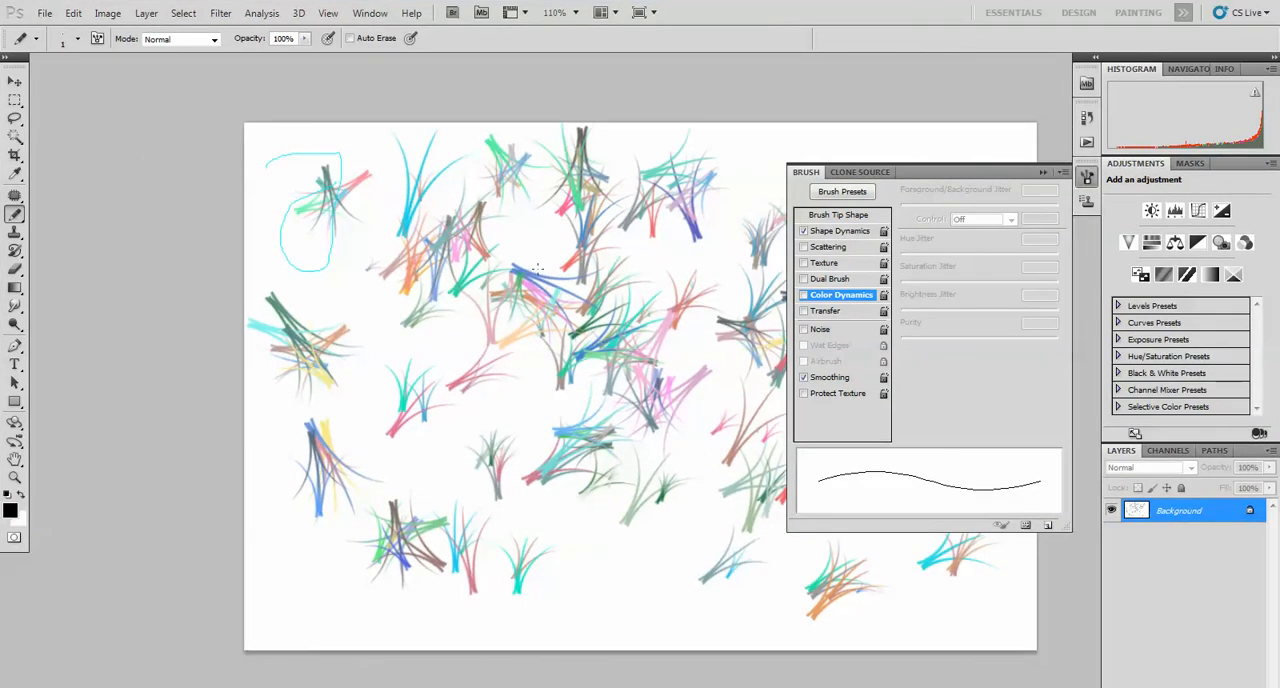
key(ctrl+BackSpace)
drag(377, 317, 405, 287)
drag(507, 327, 507, 328)
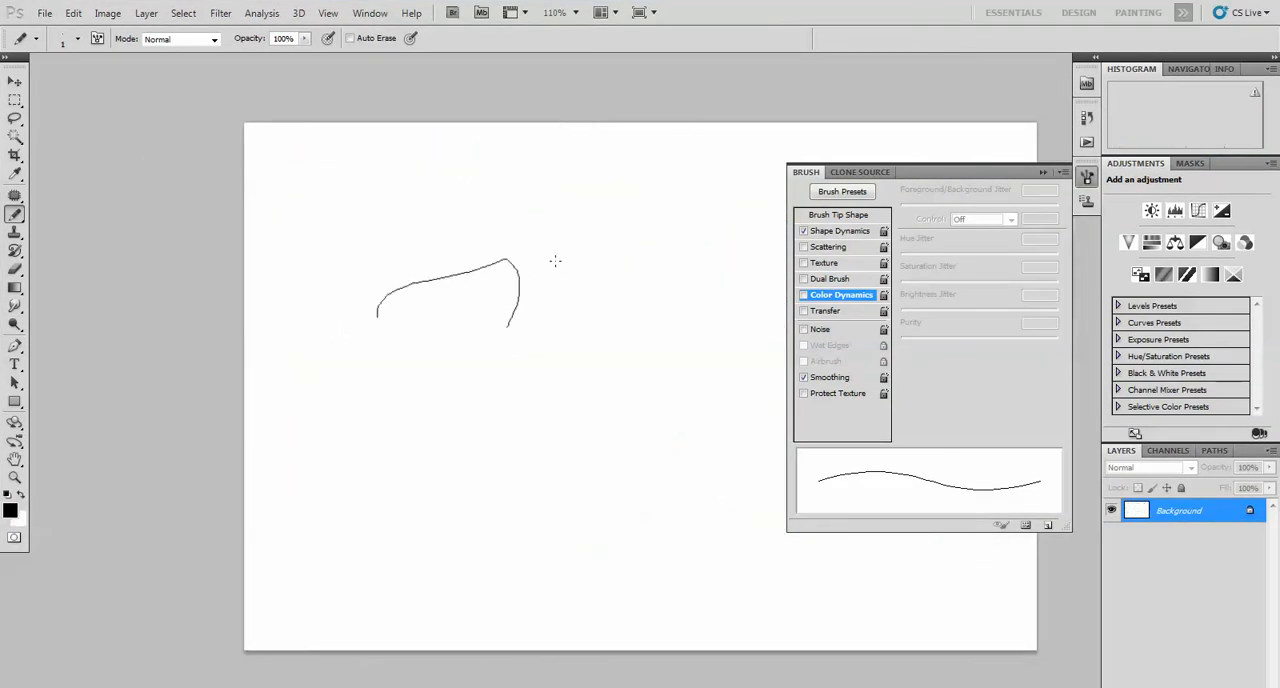
key(ctrl+BackSpace)
Draw the outline of a bird with a pointed beak and a raised feathered tail in thin black pencil lines
mouse_move(496, 269)
mouse_down()
mouse_move(550, 242)
mouse_move(534, 203)
mouse_up()
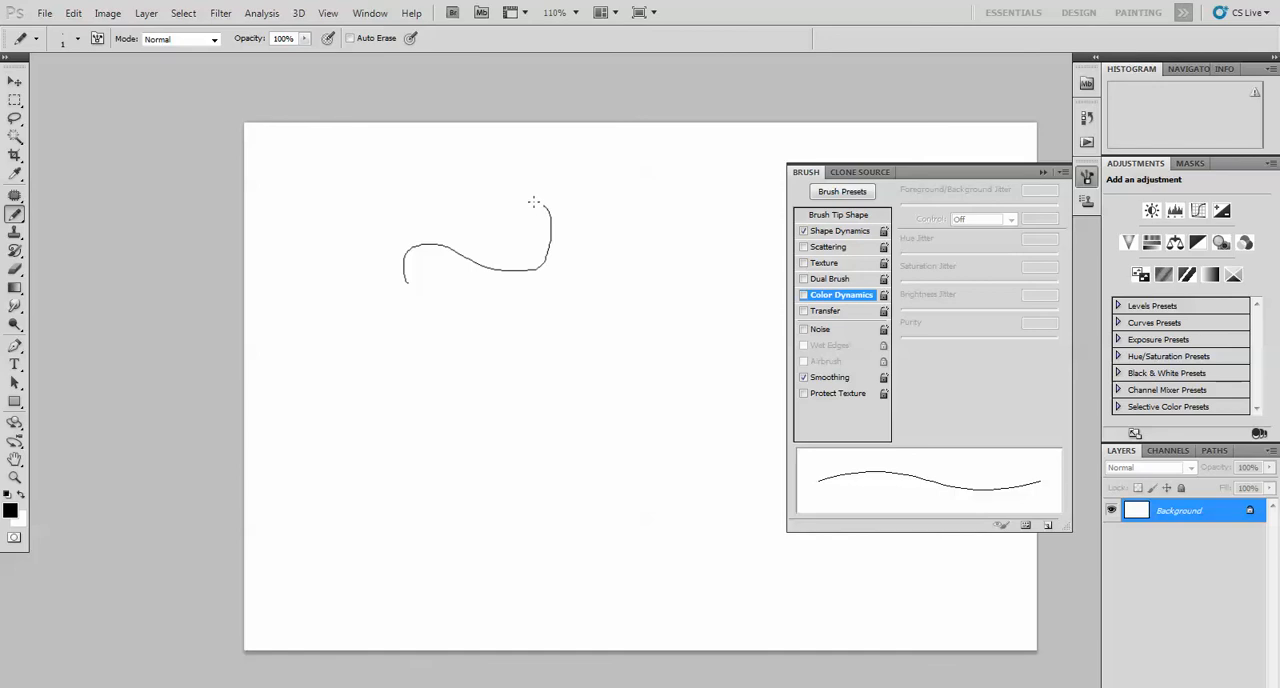
mouse_move(410, 280)
mouse_down()
mouse_move(367, 320)
mouse_move(435, 317)
mouse_up()
drag(557, 329, 607, 206)
mouse_move(563, 155)
mouse_down()
mouse_move(567, 169)
mouse_move(526, 192)
mouse_up()
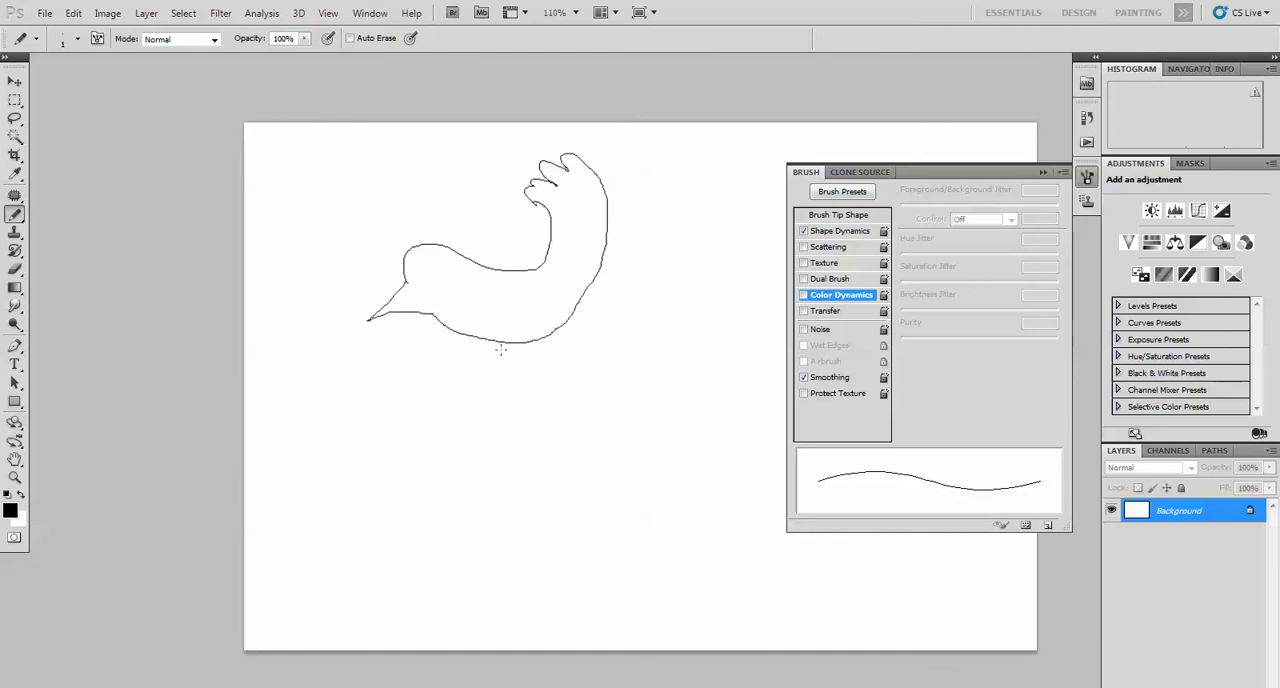
Add two legs with clawed feet, an eye and a dividing line in the beak to the pencil bird
mouse_move(500, 405)
mouse_down()
mouse_move(474, 418)
mouse_move(539, 437)
mouse_up()
drag(572, 313, 612, 408)
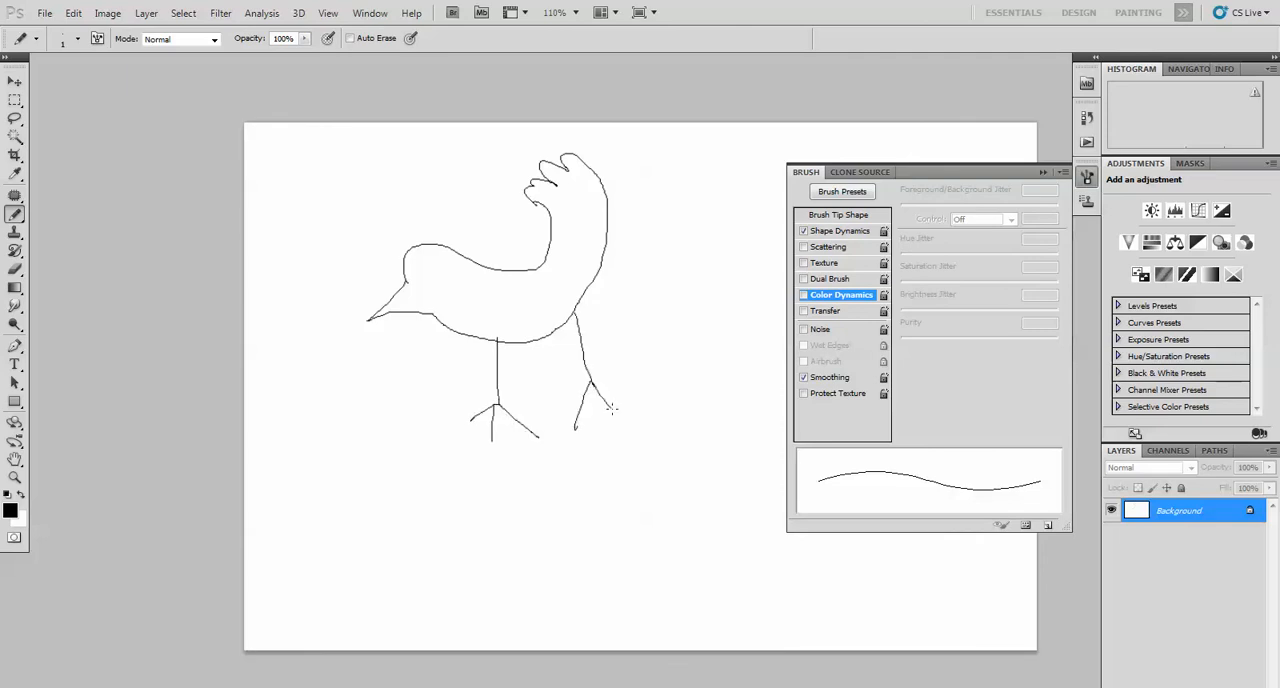
drag(421, 263, 428, 261)
drag(372, 319, 393, 310)
Switch back to the Brush tool and choose a hard round tip with 100% hardness
scroll(262, 78, down, 4)
click(14, 214)
click(74, 216)
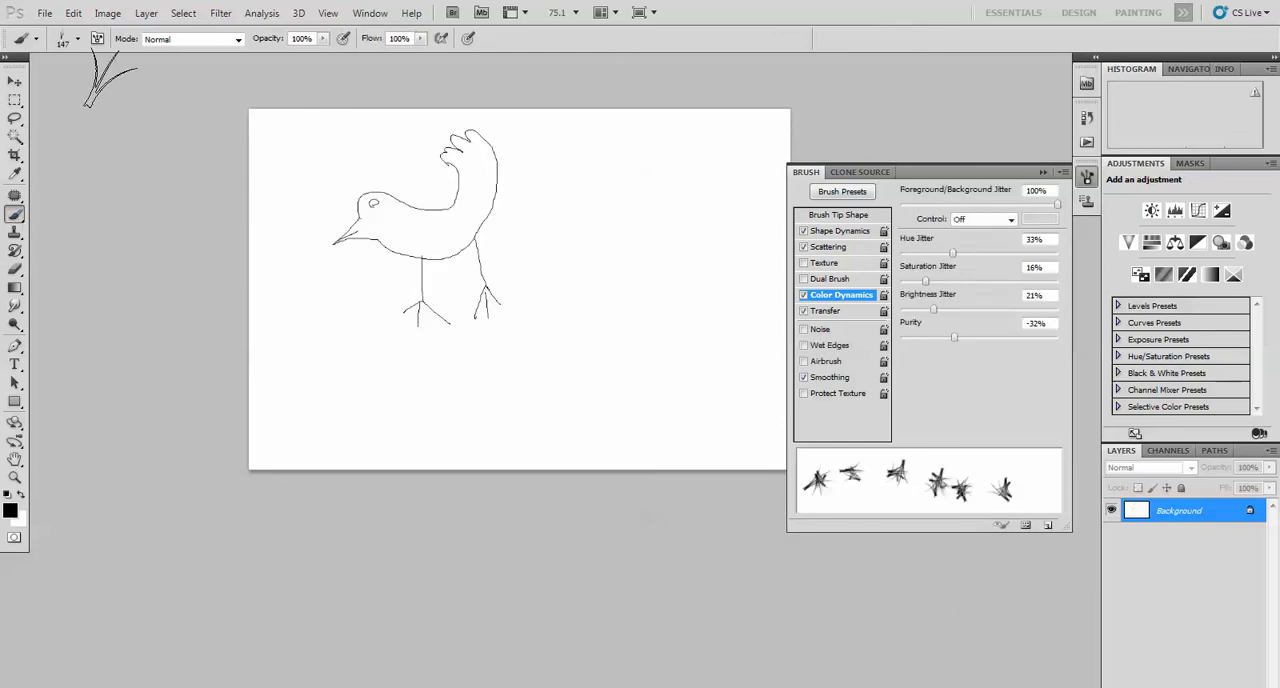
click(65, 40)
click(79, 148)
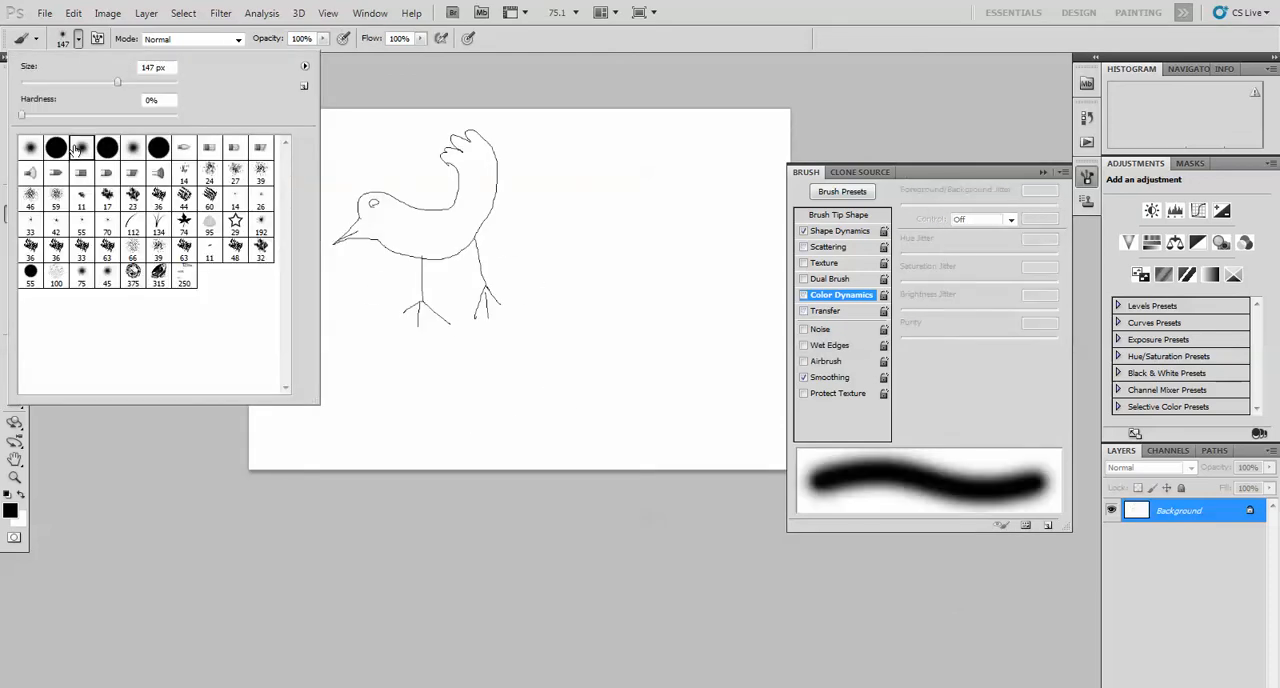
click(107, 149)
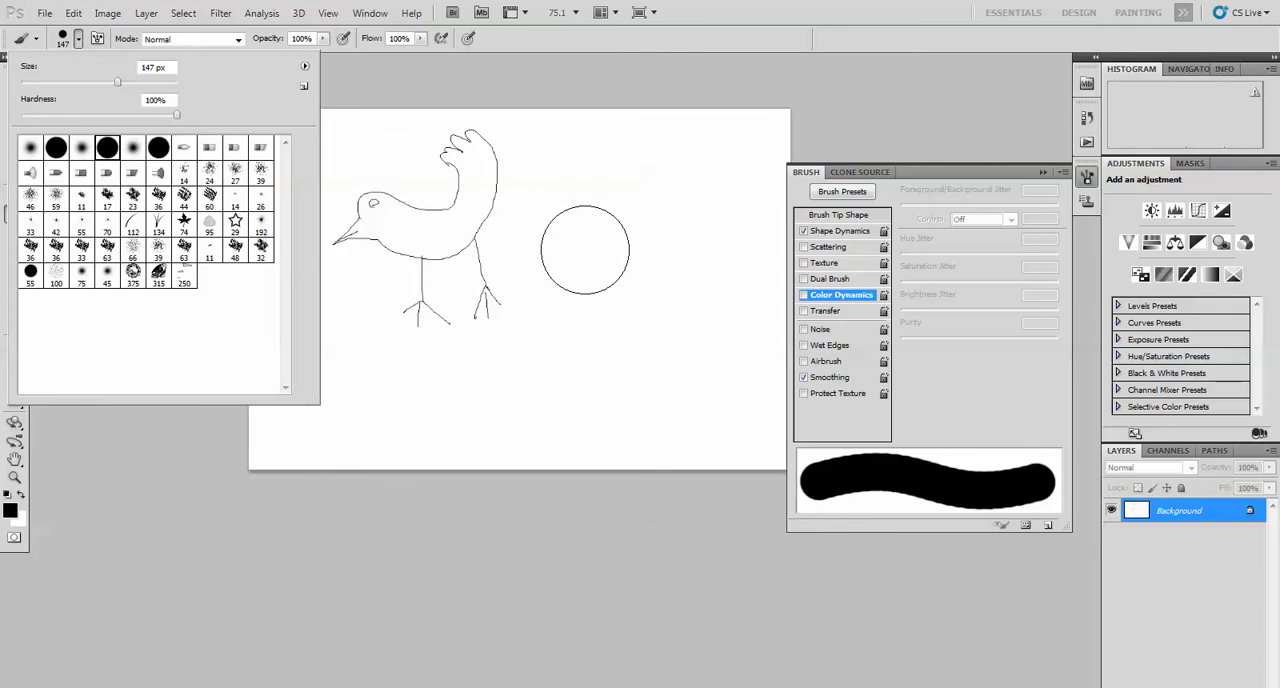
click(598, 549)
Reduce the hard round brush size to 10 px
key(bracketleft)
key(bracketleft)
key(bracketleft)
key(bracketleft)
key(bracketleft)
key(bracketleft)
key(bracketleft)
key(bracketleft)
key(bracketleft)
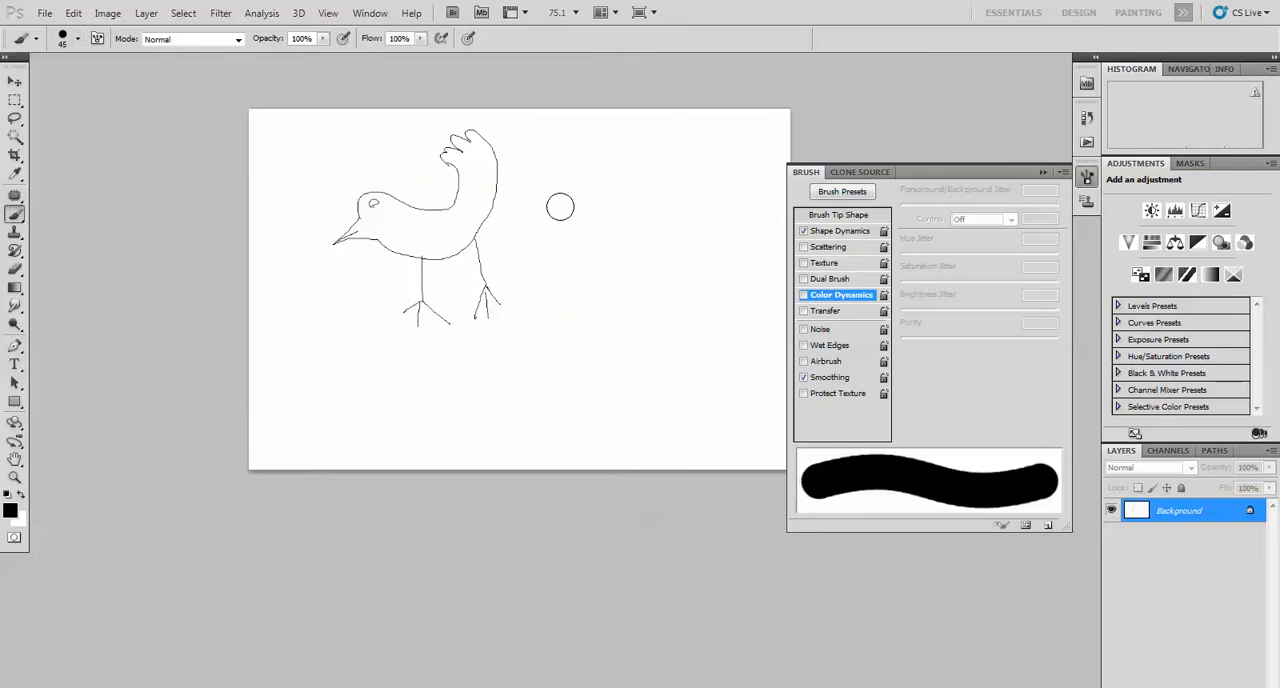
key(bracketleft)
key(bracketleft)
key(bracketleft)
scroll(540, 242, up, 2)
key(bracketleft)
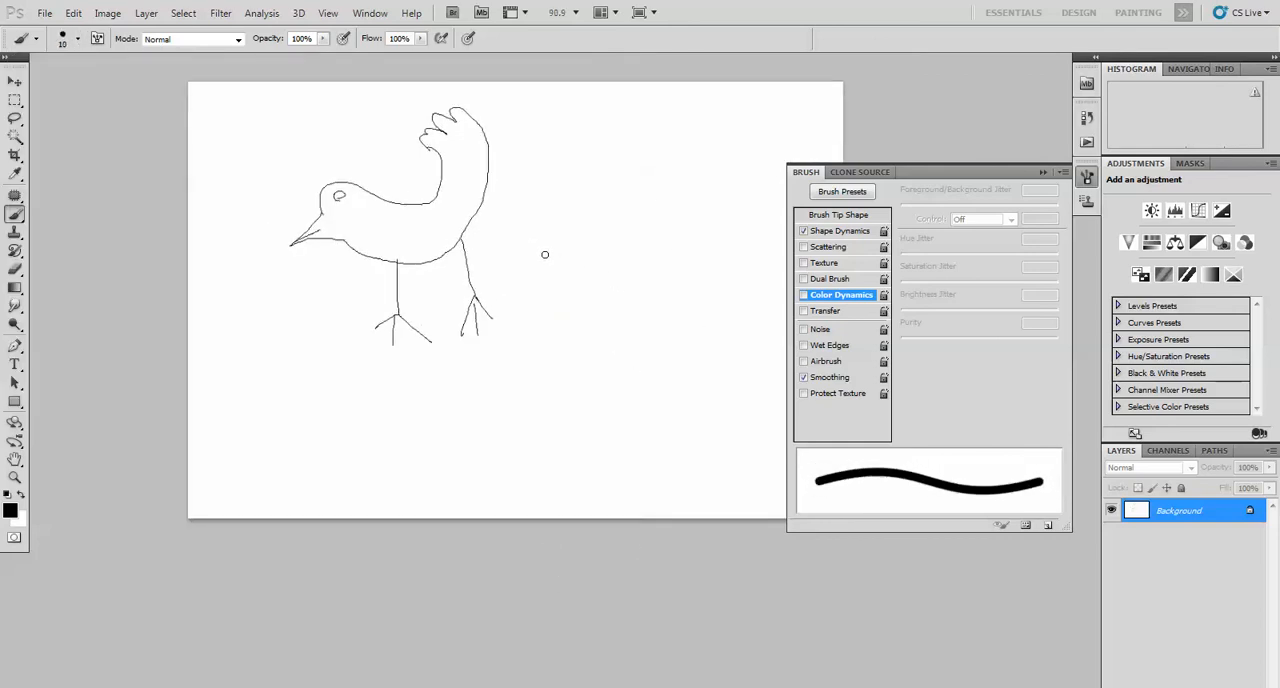
Draw a larger bird outline with a pointed beak and raised feathered tail in thick black strokes beside the pencil bird
mouse_move(548, 256)
mouse_down()
mouse_move(543, 206)
mouse_move(565, 197)
mouse_move(645, 231)
mouse_up()
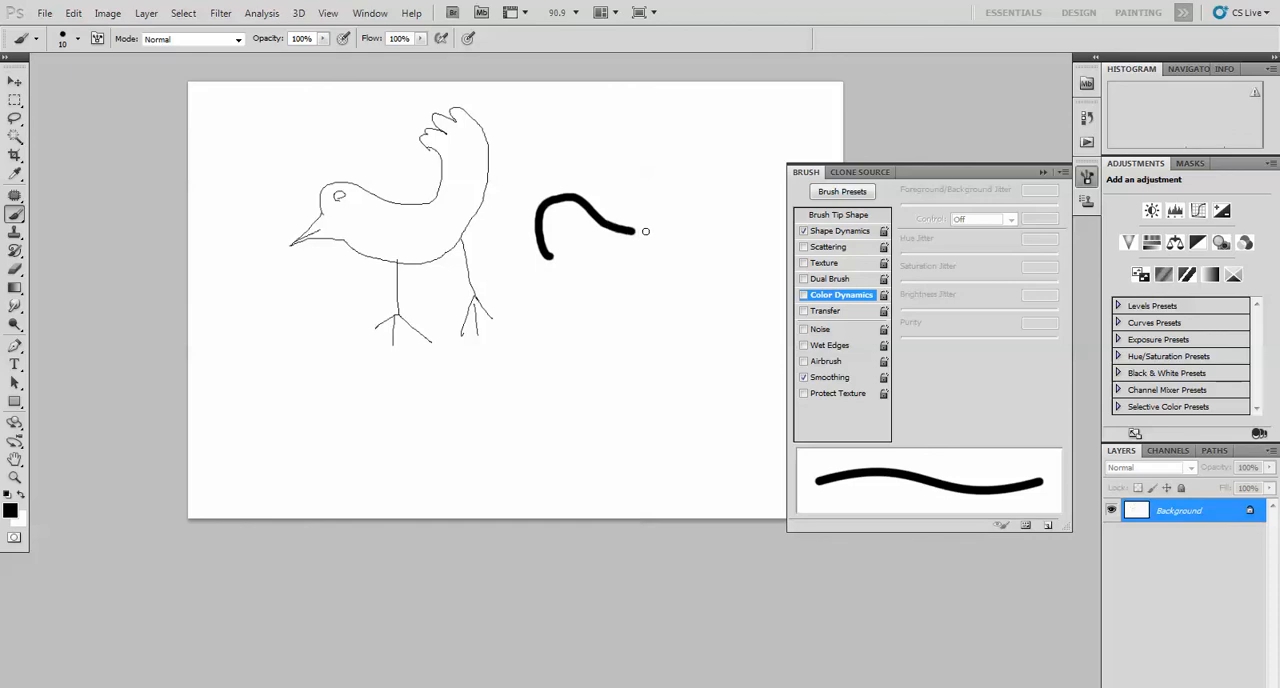
drag(686, 178, 655, 146)
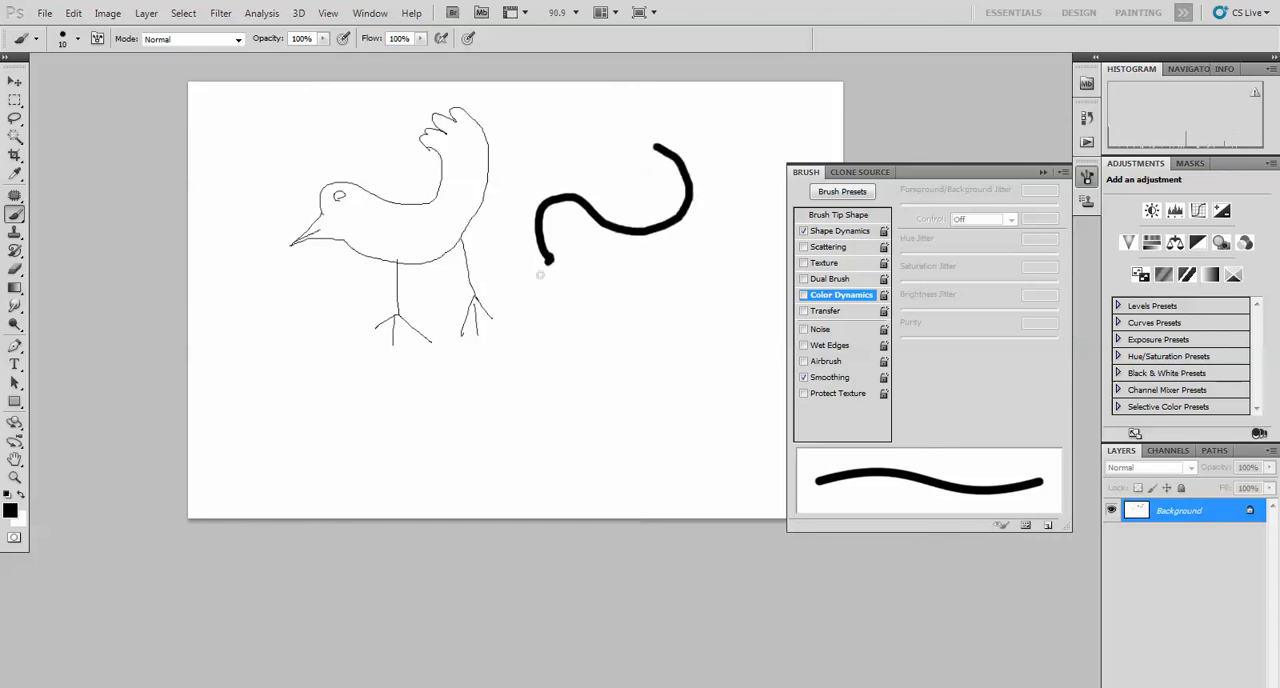
mouse_move(527, 305)
mouse_down()
mouse_move(566, 287)
mouse_move(618, 318)
mouse_move(688, 311)
mouse_move(753, 262)
mouse_move(756, 98)
mouse_move(720, 75)
mouse_move(686, 87)
mouse_move(697, 101)
mouse_move(668, 101)
mouse_move(665, 148)
mouse_up()
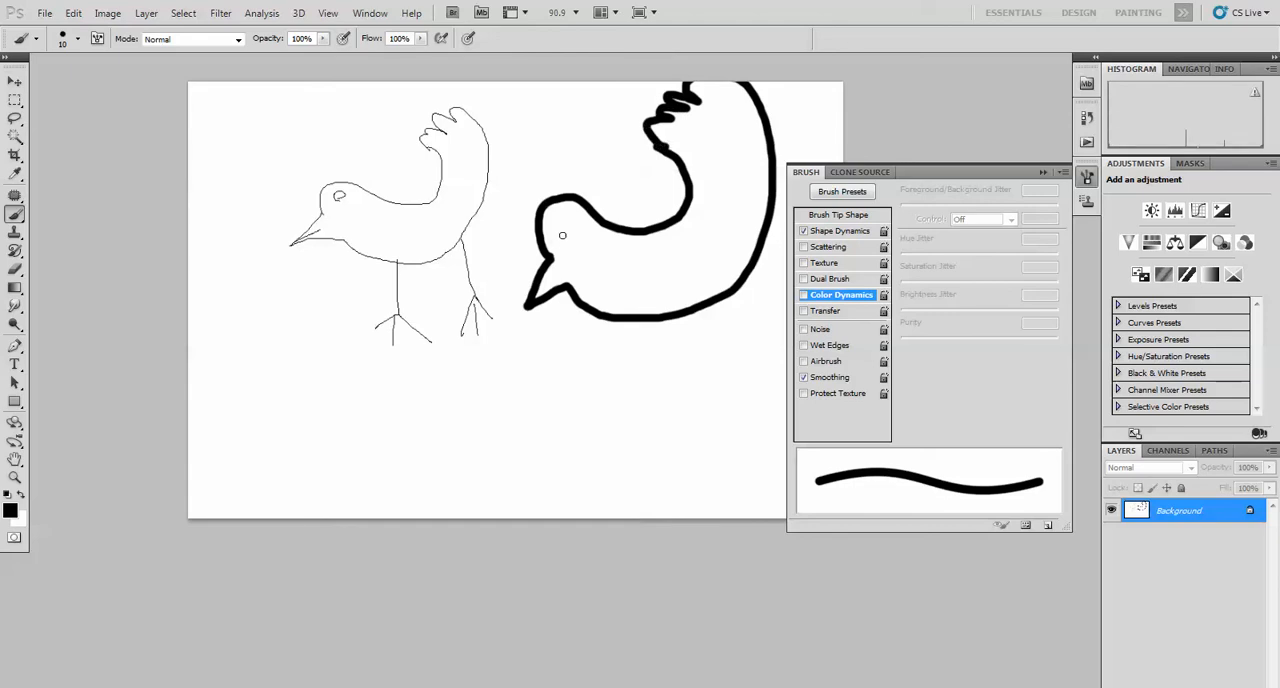
Add an oval eye and two legs with clawed feet to the thick-lined bird
drag(566, 229, 561, 233)
mouse_move(641, 322)
mouse_down()
mouse_move(637, 373)
mouse_move(616, 391)
mouse_move(639, 396)
mouse_up()
mouse_move(736, 312)
mouse_down()
mouse_move(738, 340)
mouse_move(755, 338)
mouse_move(752, 367)
mouse_up()
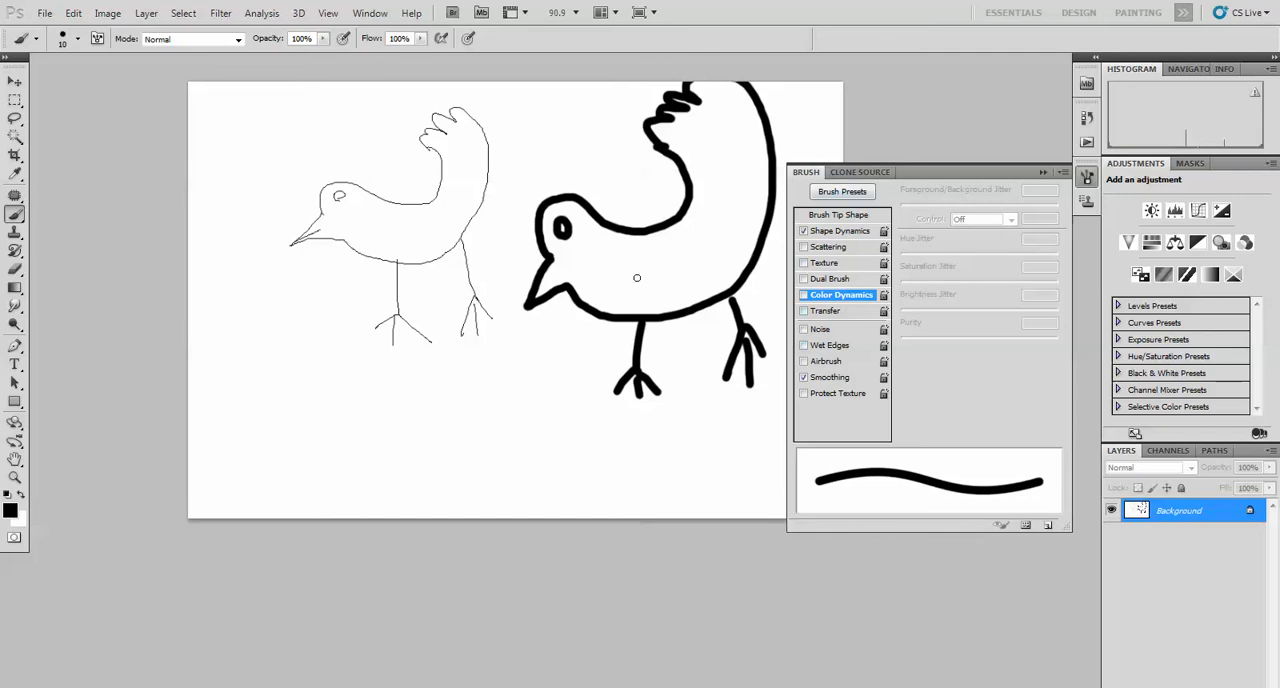
Clear the canvas to white and choose the Scattered Leaves brush tip
key(ctrl+BackSpace)
click(68, 42)
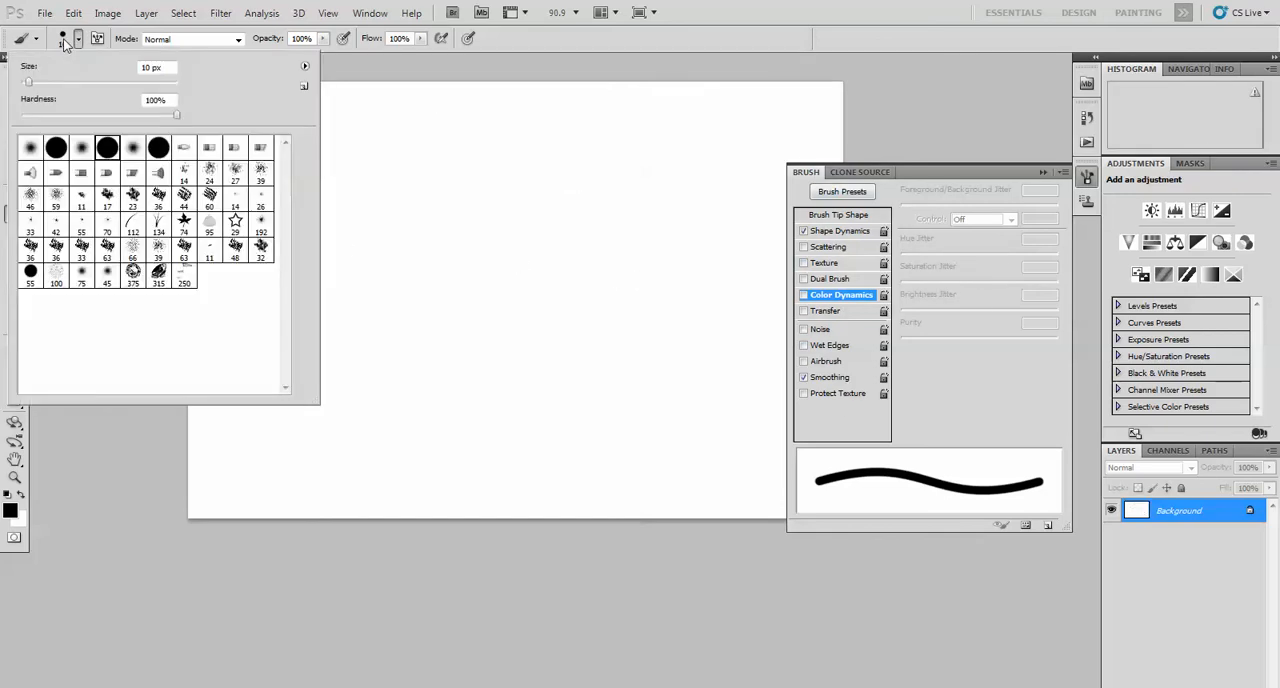
click(209, 225)
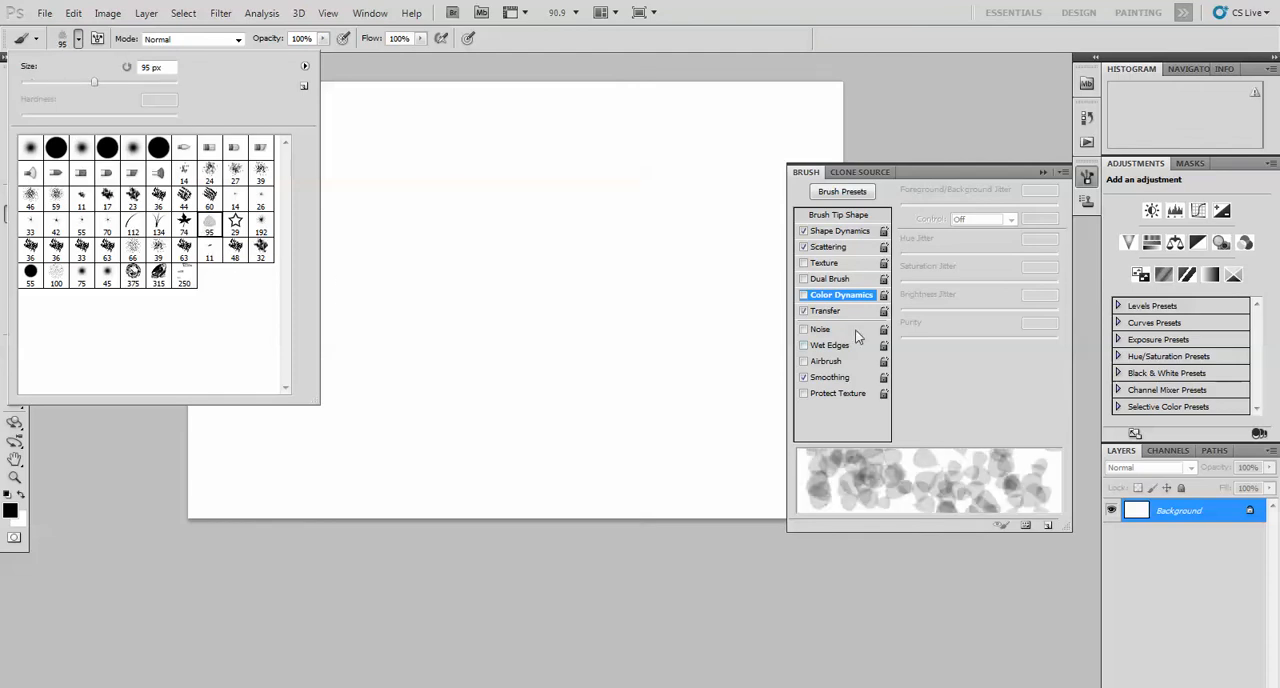
In the brush tip shape settings, set the leaf brush's size to 49 px and its spacing to 101%
click(840, 222)
click(840, 220)
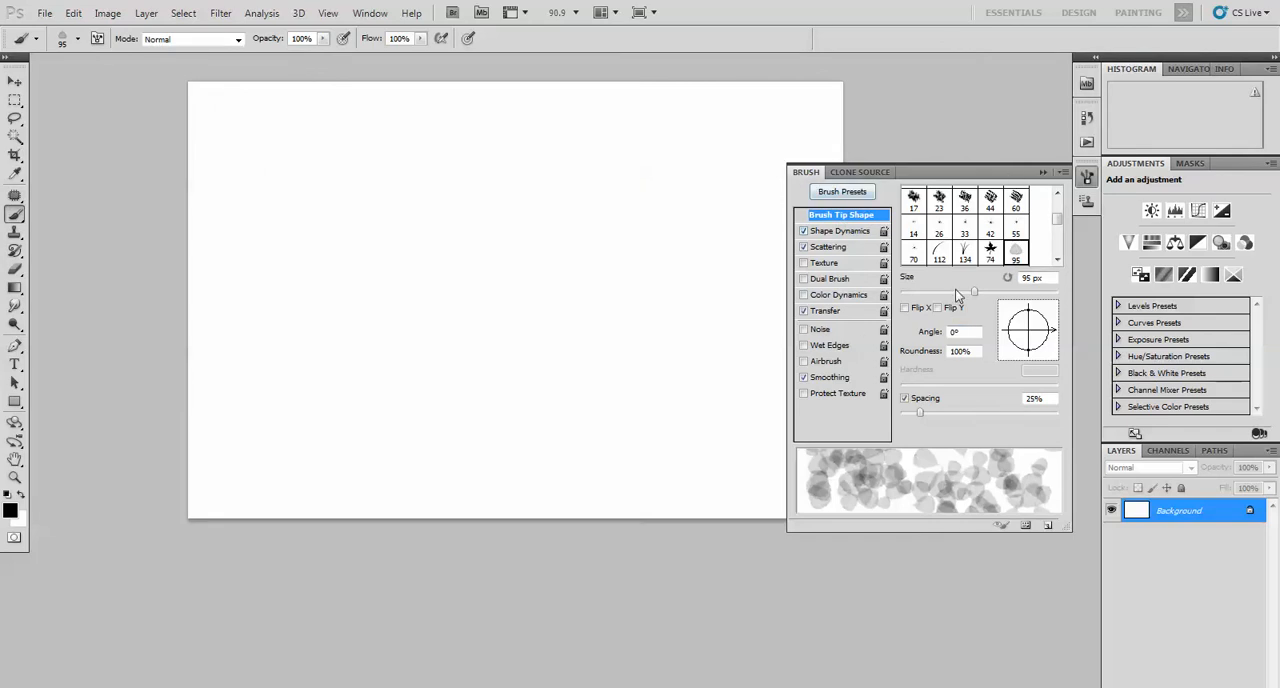
drag(943, 293, 956, 299)
drag(921, 412, 983, 421)
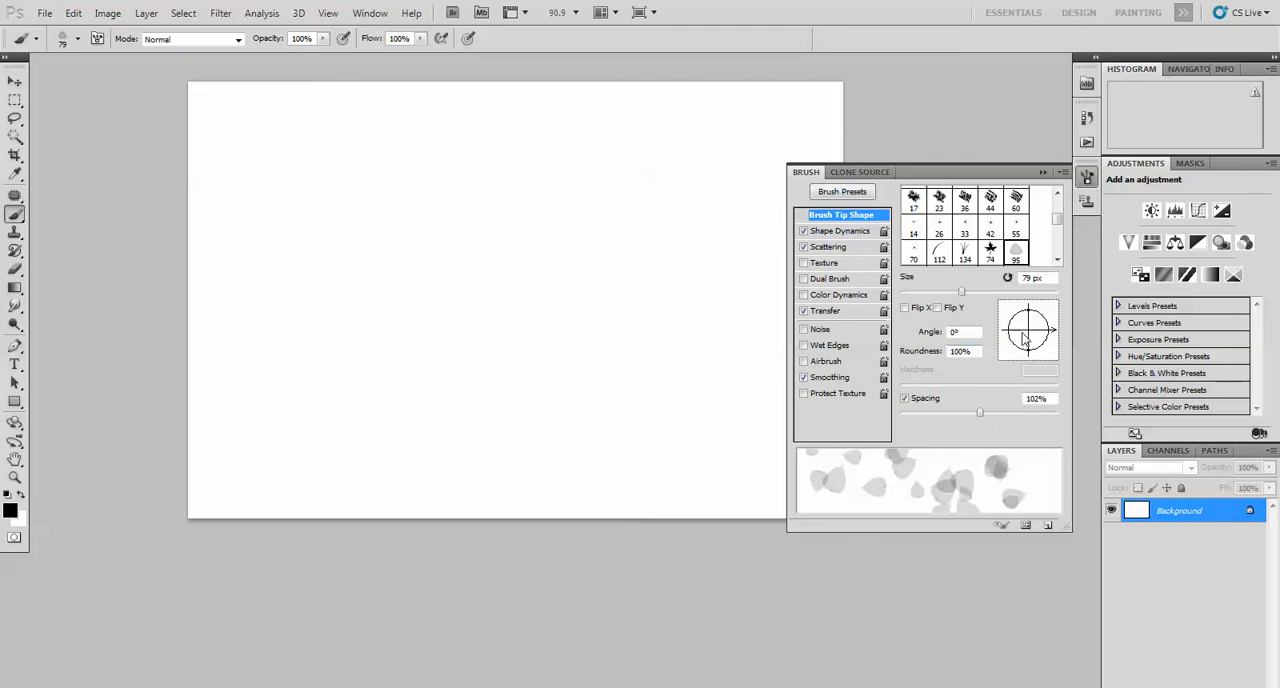
drag(940, 295, 938, 296)
click(921, 400)
click(921, 400)
mouse_move(979, 415)
mouse_down()
mouse_move(961, 416)
mouse_move(979, 415)
mouse_up()
Set the foreground color to a saturated dark green
click(5, 511)
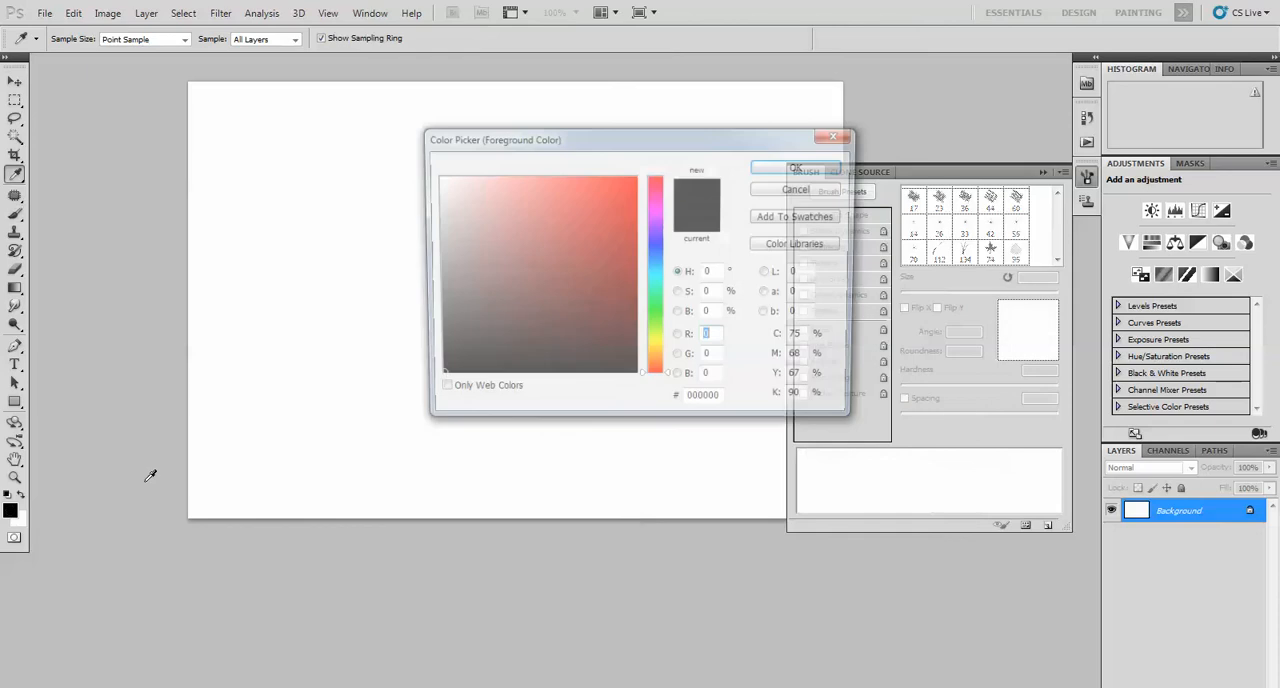
click(655, 312)
click(626, 230)
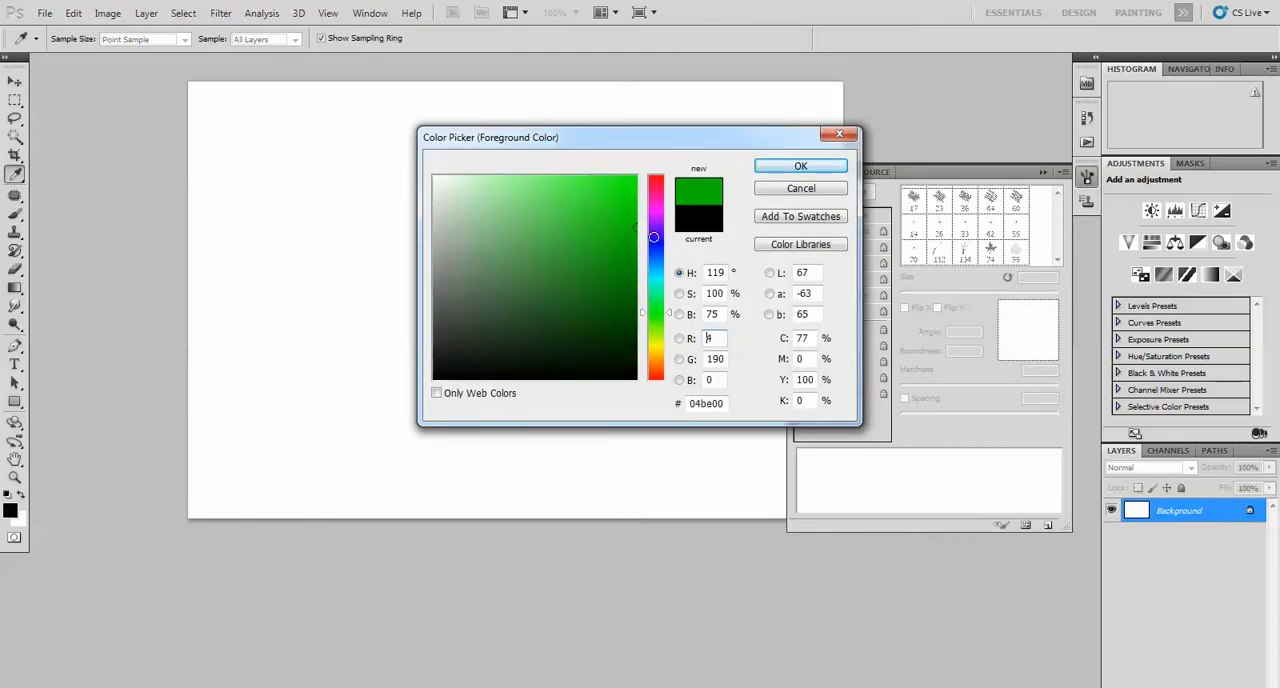
click(790, 168)
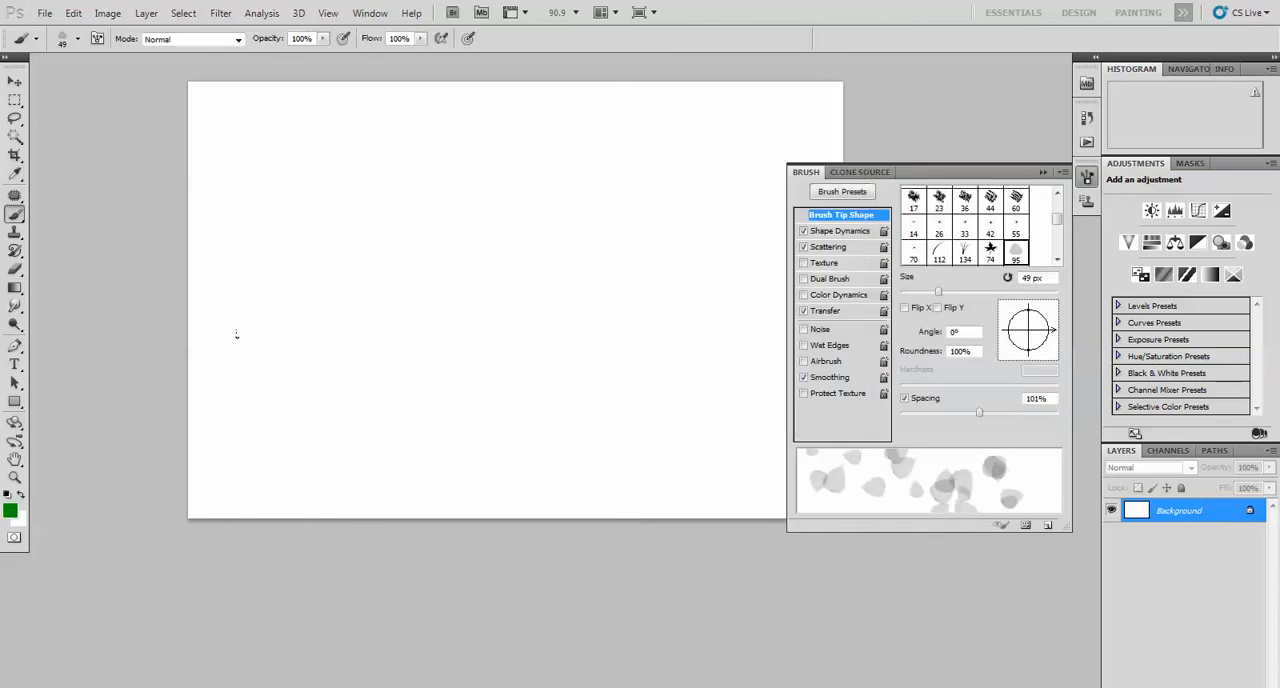
Paint scattered green leaves across the whole white canvas with long sweeping brush strokes
mouse_move(234, 337)
mouse_down()
mouse_move(374, 300)
mouse_move(630, 279)
mouse_move(721, 237)
mouse_move(598, 179)
mouse_move(479, 149)
mouse_move(330, 140)
mouse_up()
mouse_move(360, 397)
mouse_down()
mouse_move(555, 467)
mouse_move(706, 407)
mouse_move(777, 346)
mouse_up()
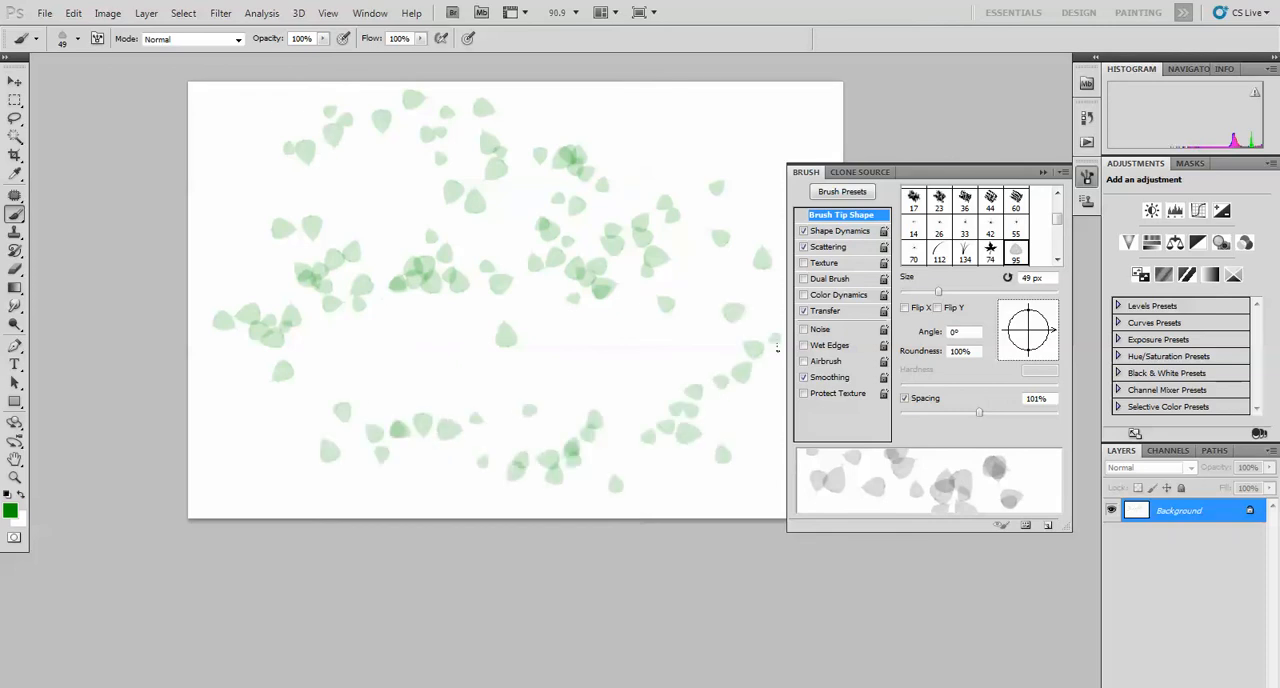
mouse_move(708, 157)
mouse_down()
mouse_move(626, 80)
mouse_move(585, 66)
mouse_up()
mouse_move(389, 182)
mouse_down()
mouse_move(360, 300)
mouse_move(740, 340)
mouse_up()
drag(843, 146, 838, 112)
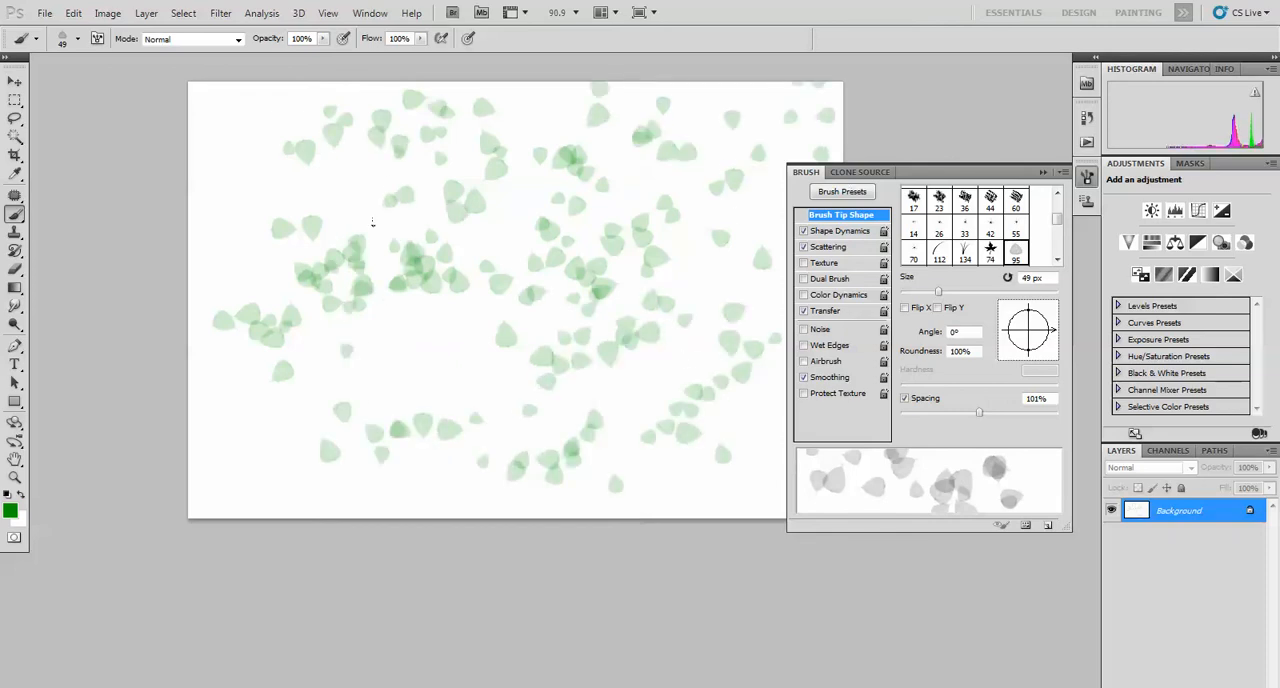
mouse_move(330, 170)
mouse_down()
mouse_move(194, 100)
mouse_move(205, 308)
mouse_up()
mouse_move(199, 406)
mouse_down()
mouse_move(265, 490)
mouse_move(470, 365)
mouse_move(314, 189)
mouse_move(517, 123)
mouse_move(522, 262)
mouse_up()
drag(415, 529, 455, 481)
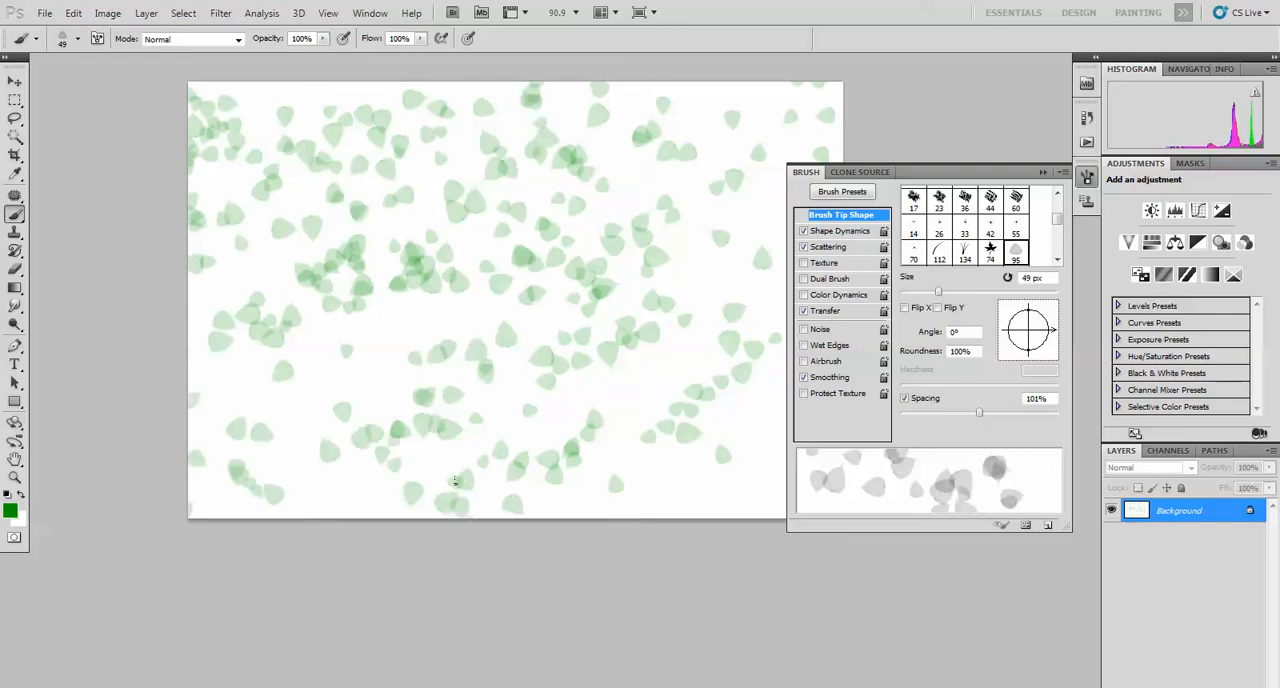
click(420, 355)
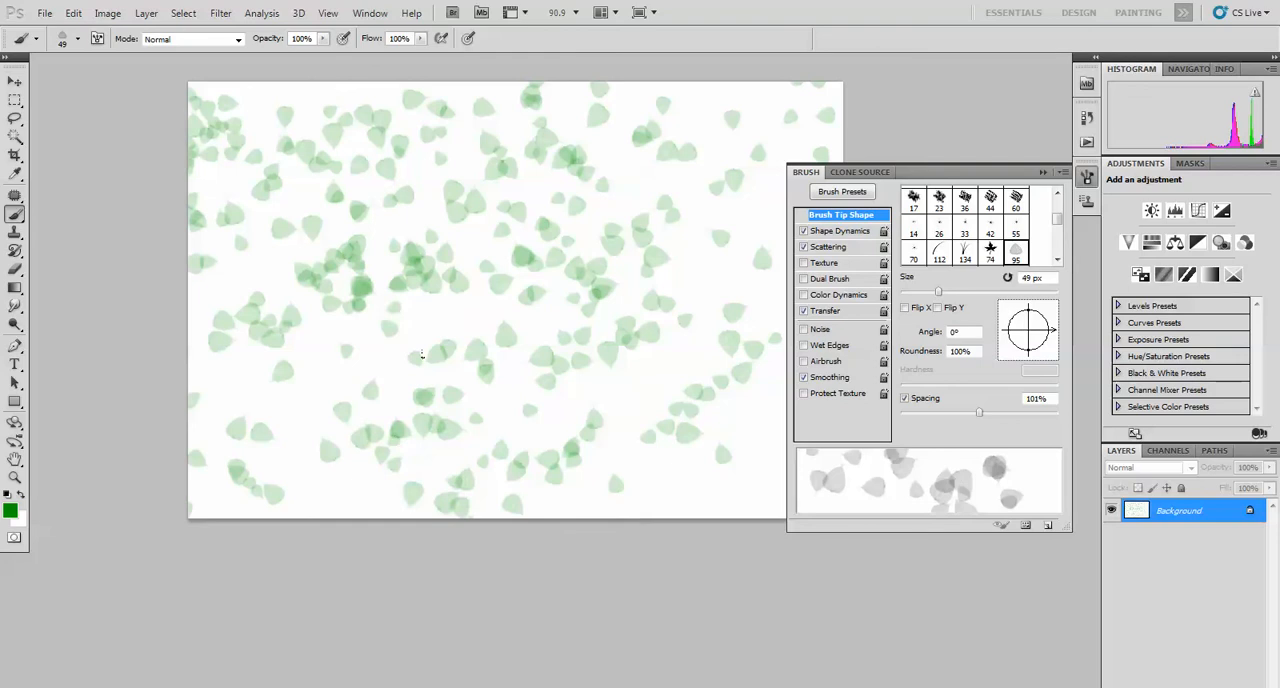